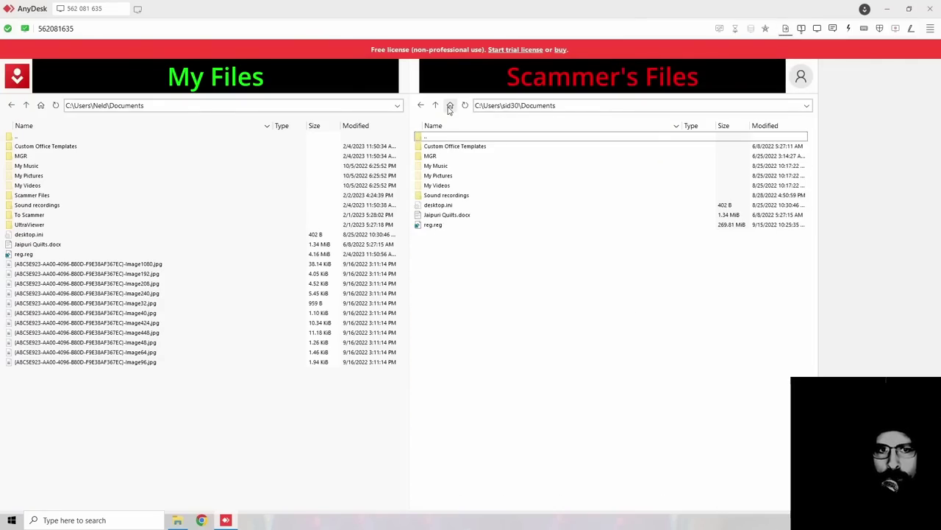
Step: Download p4tickets.txt from the remote Documents folder into local Documents
double_click(441, 155)
click(436, 105)
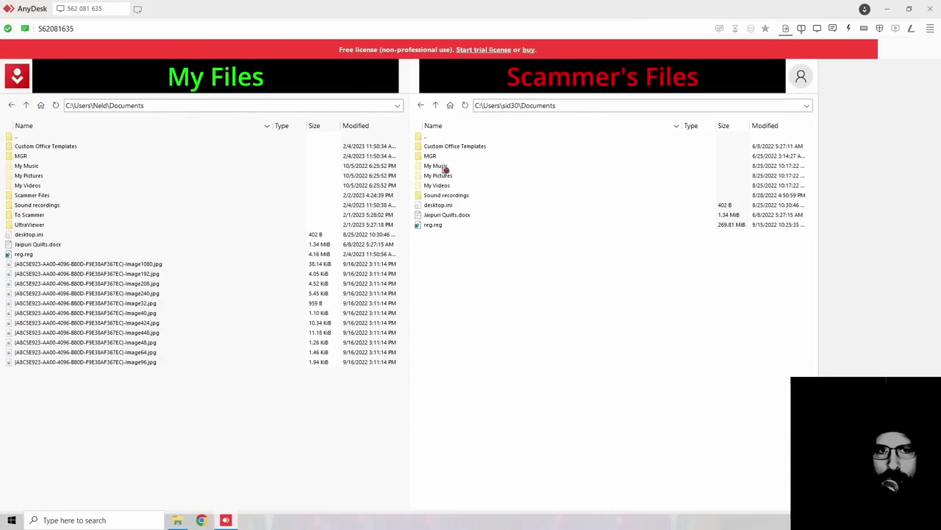
click(785, 29)
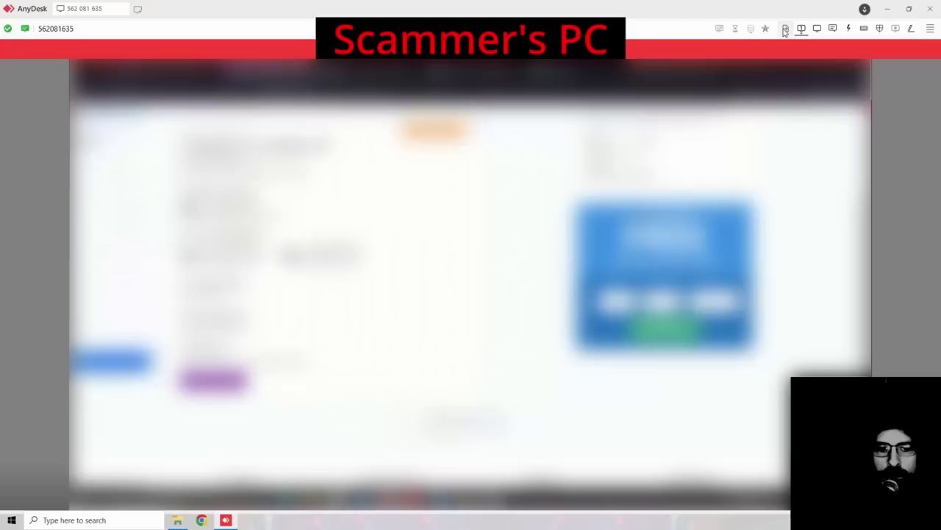
click(785, 29)
scroll(470, 417, down, 1)
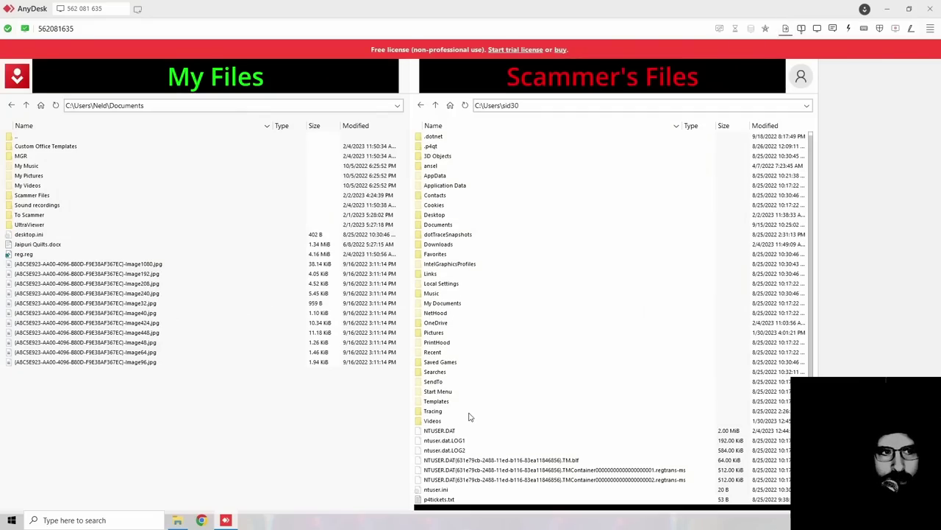
double_click(439, 498)
Step: Download the photos zip, unnamed.jpg, Goa.jpg and the DSC pictures from remote Downloads
double_click(438, 224)
click(436, 105)
double_click(438, 244)
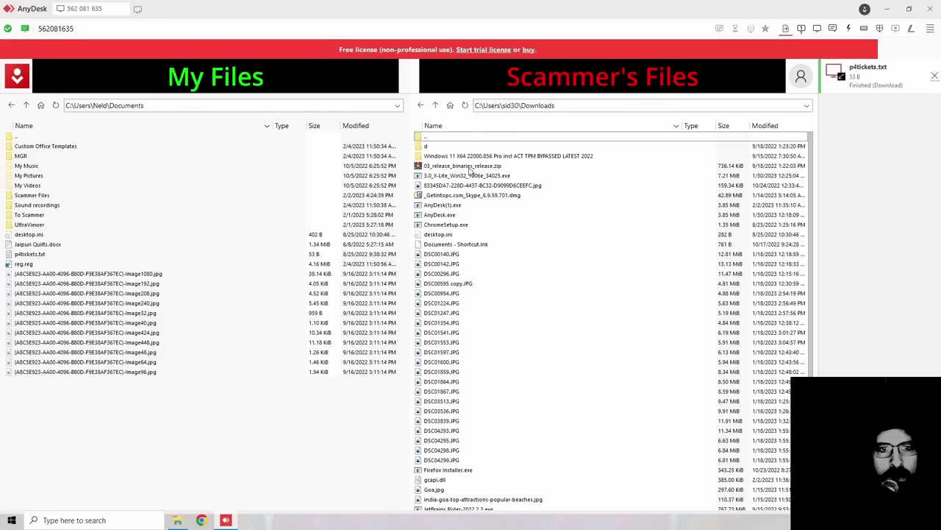
scroll(461, 198, down, 2)
click(434, 420)
double_click(467, 478)
double_click(434, 420)
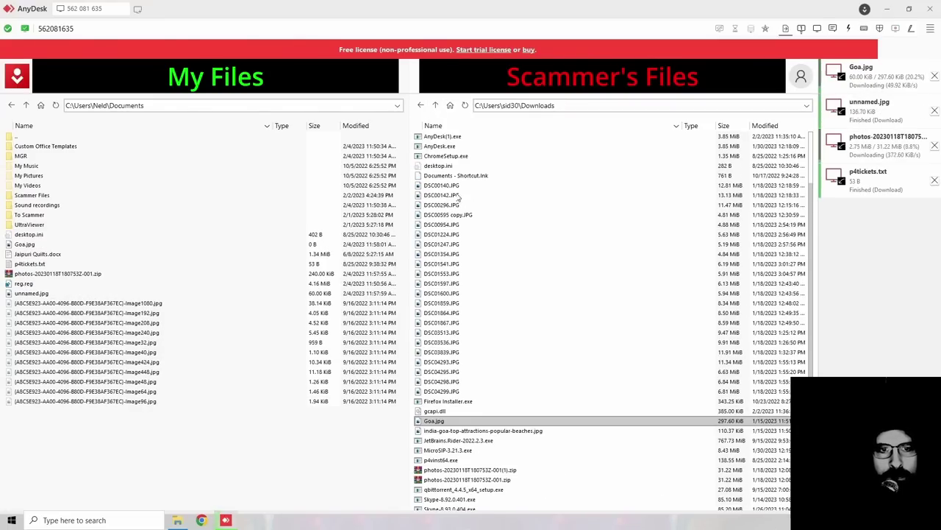
shift+click(458, 197)
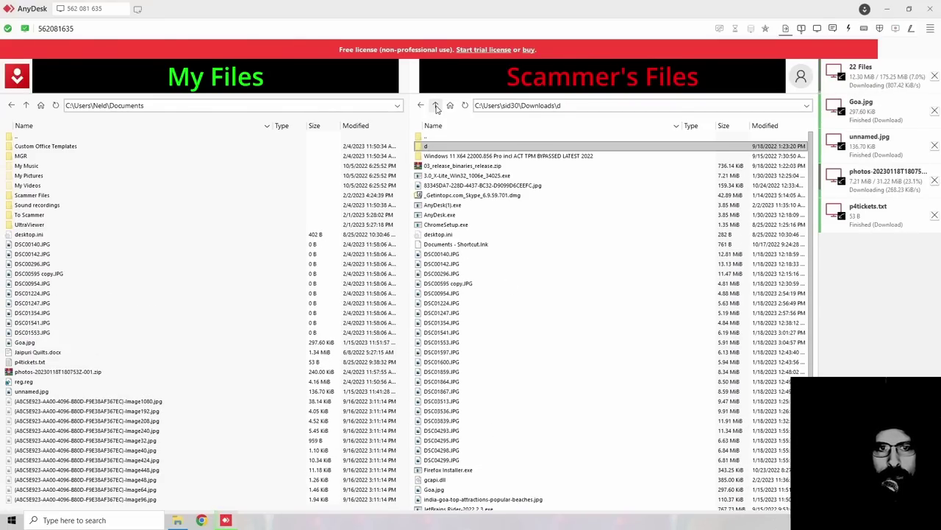
Step: Browse the remote user profile folders, including the other user's MGR and SaveData folders
click(435, 105)
click(435, 105)
click(435, 105)
double_click(434, 176)
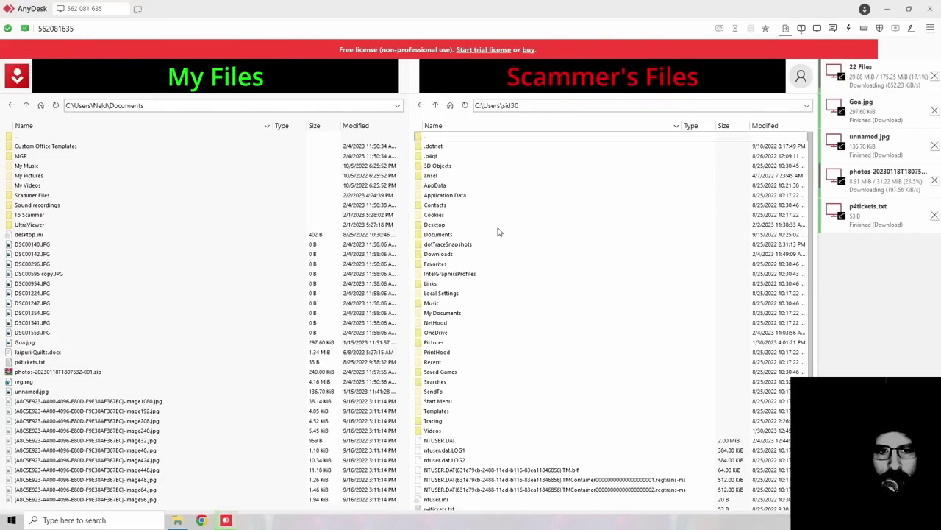
click(435, 105)
click(438, 176)
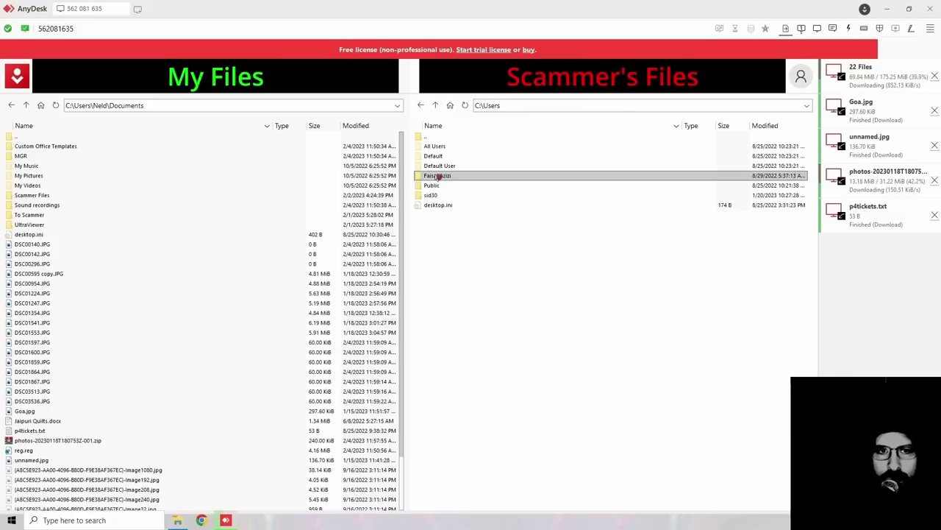
double_click(437, 177)
double_click(447, 151)
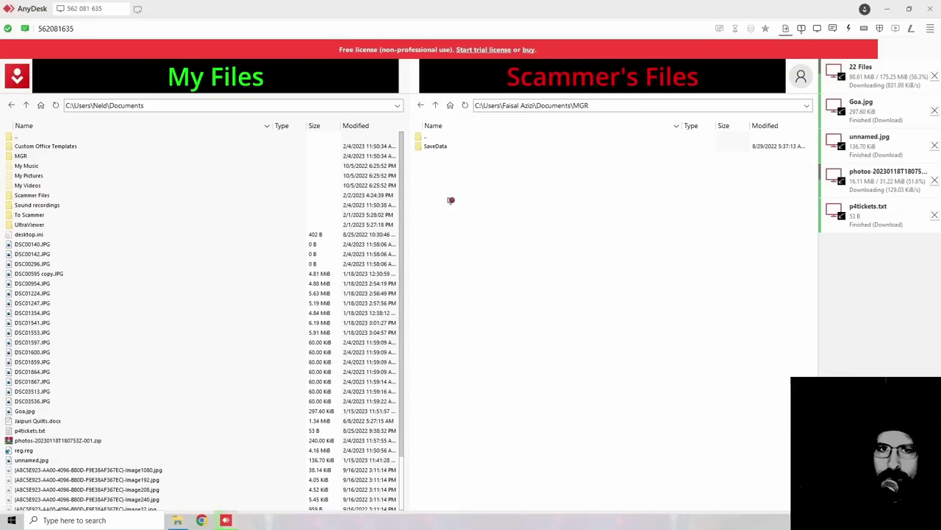
double_click(442, 146)
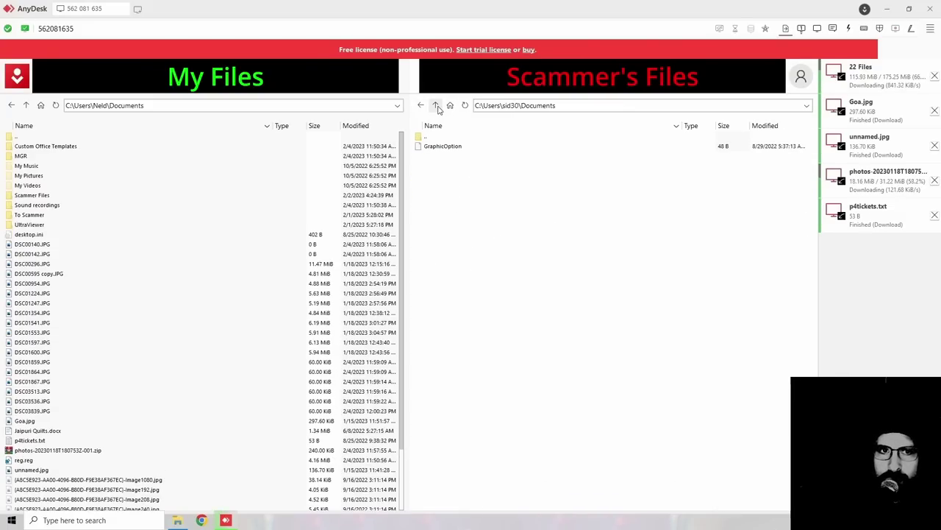
click(436, 105)
click(436, 105)
click(441, 176)
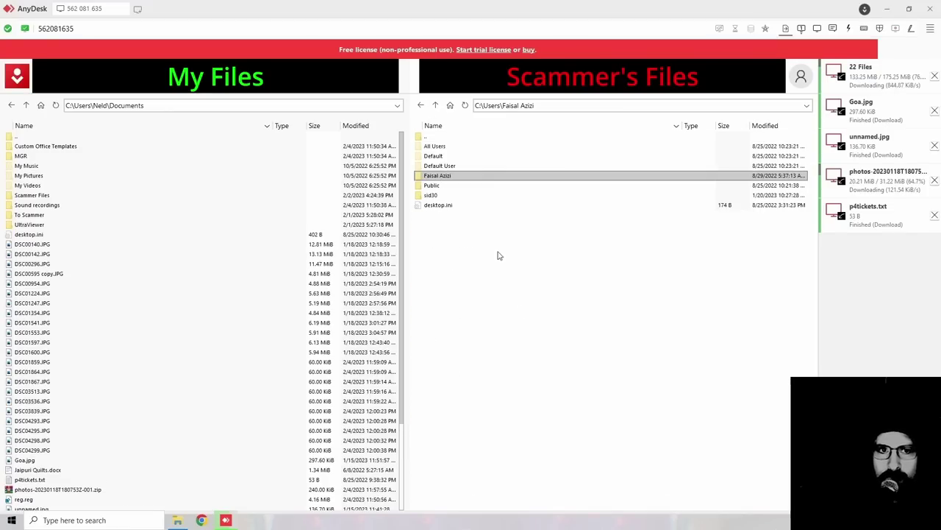
double_click(431, 195)
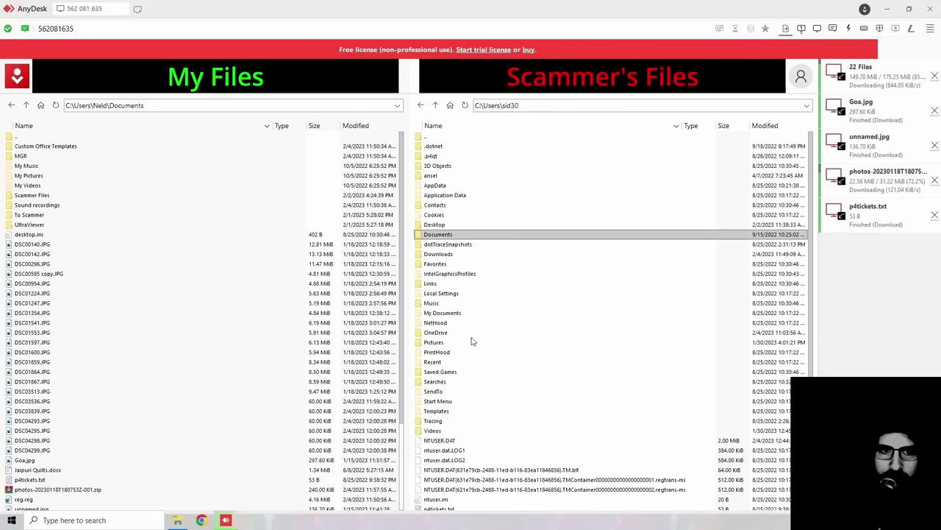
click(436, 105)
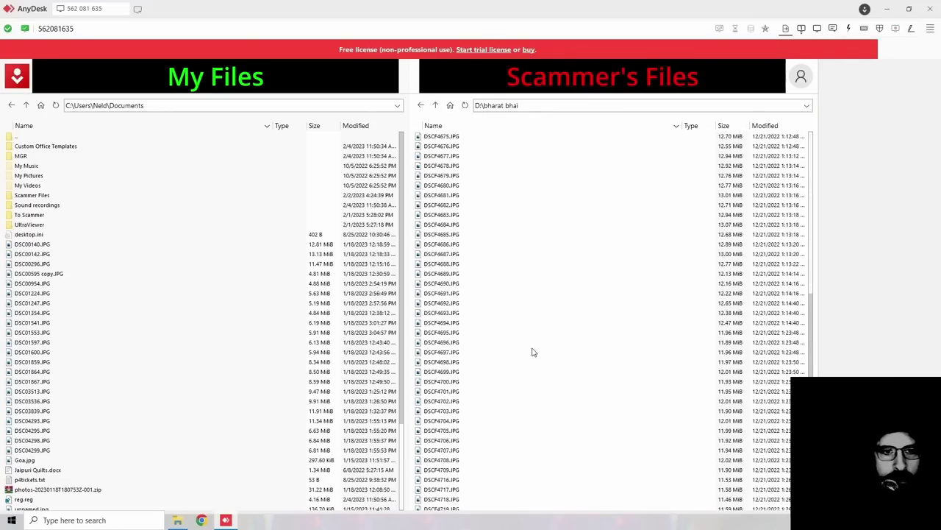
Step: Download the photo folder from remote D: (7 folders, 366 files, 31.42 GiB)
click(435, 105)
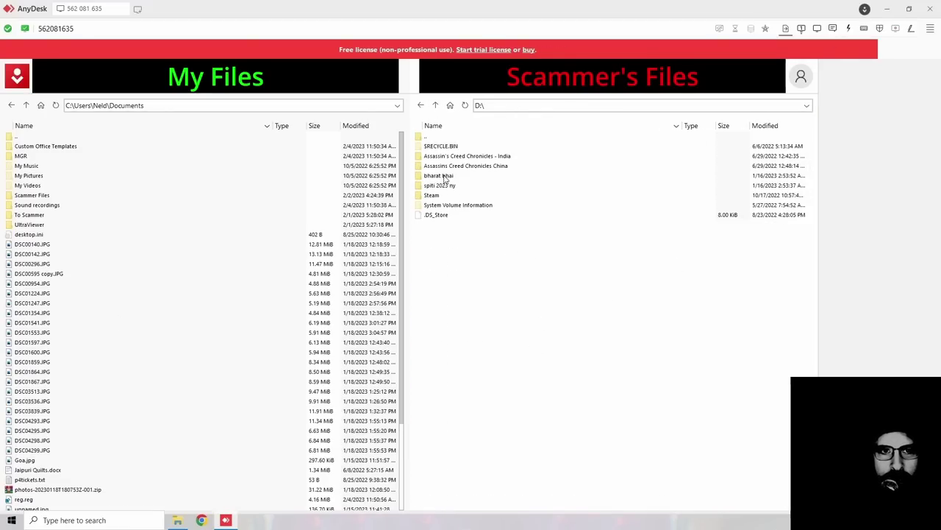
right_click(445, 179)
click(500, 189)
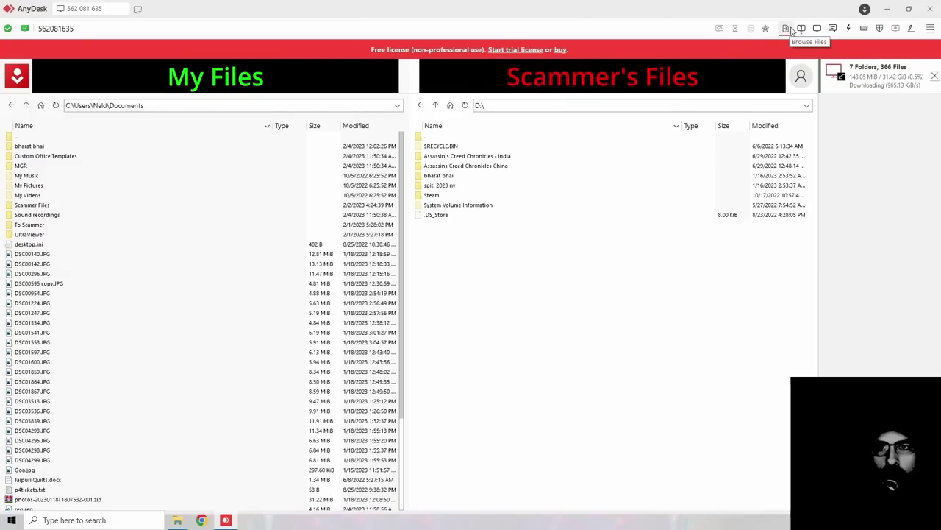
click(801, 28)
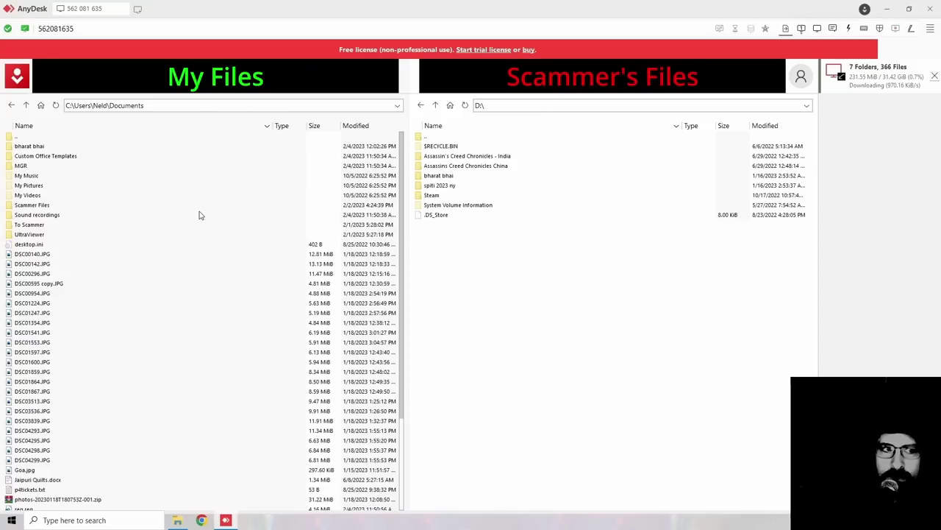
double_click(30, 147)
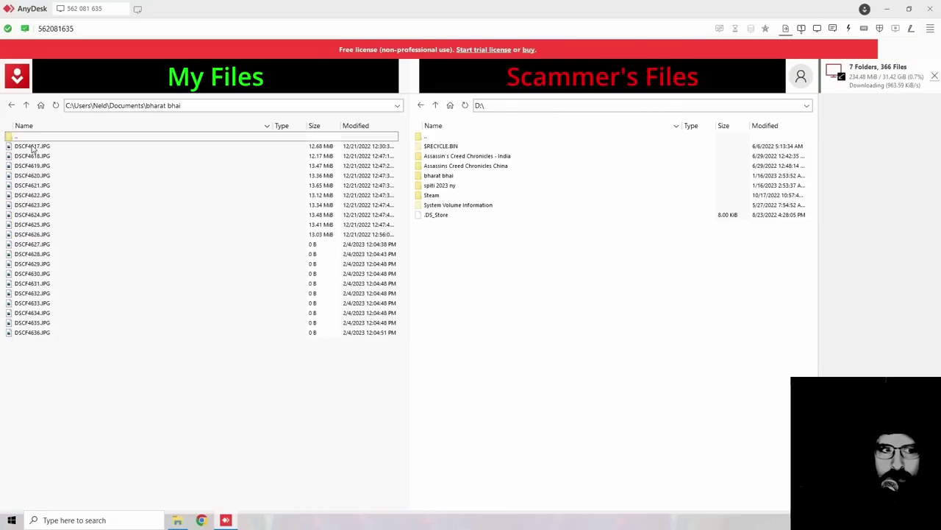
click(26, 105)
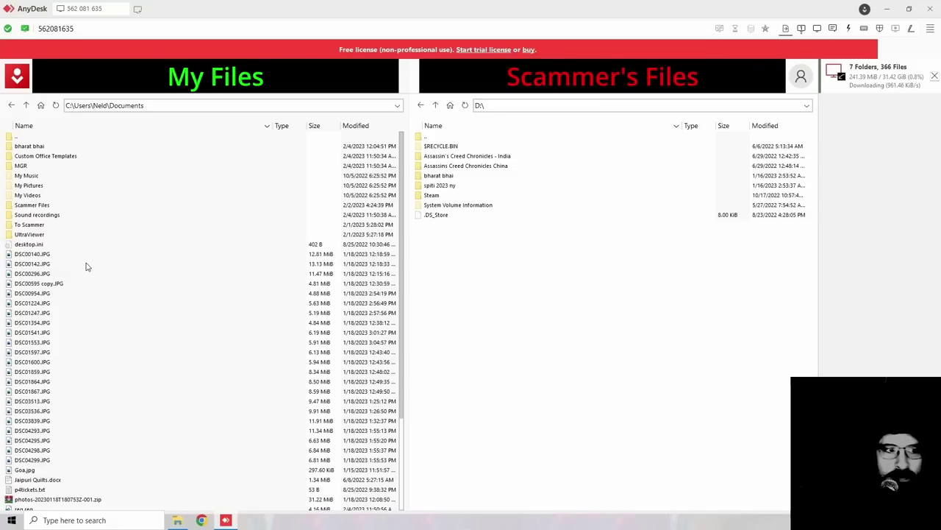
scroll(86, 266, down, 4)
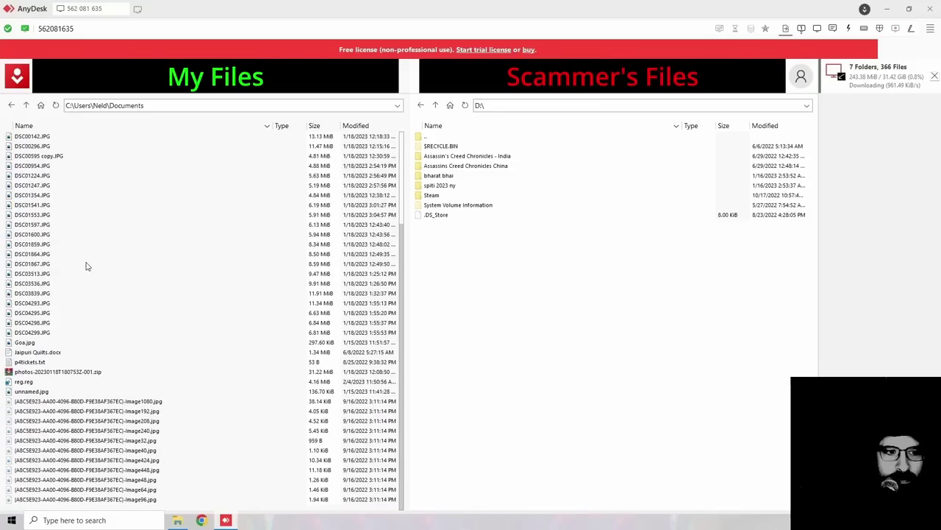
scroll(86, 266, up, 4)
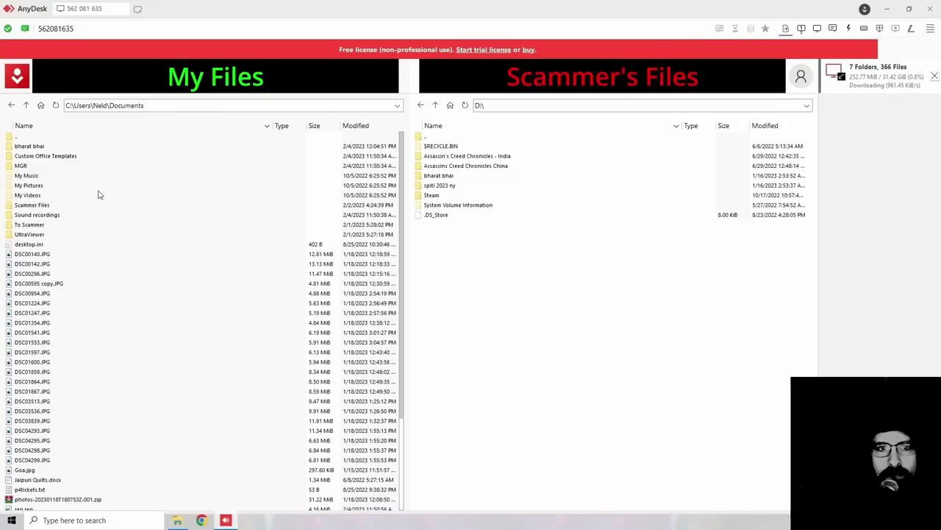
Step: View the Properties of the photo folder on the remote D: drive
click(439, 176)
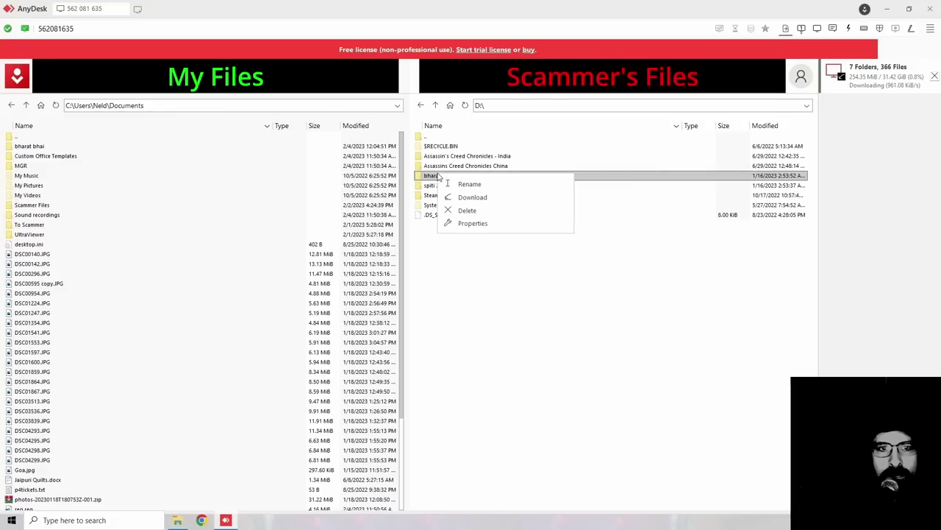
right_click(439, 177)
click(463, 224)
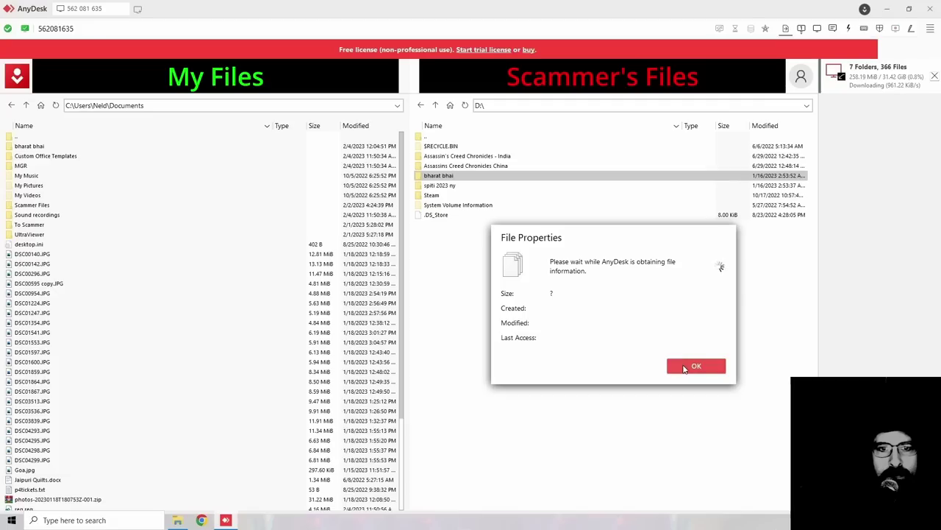
click(681, 365)
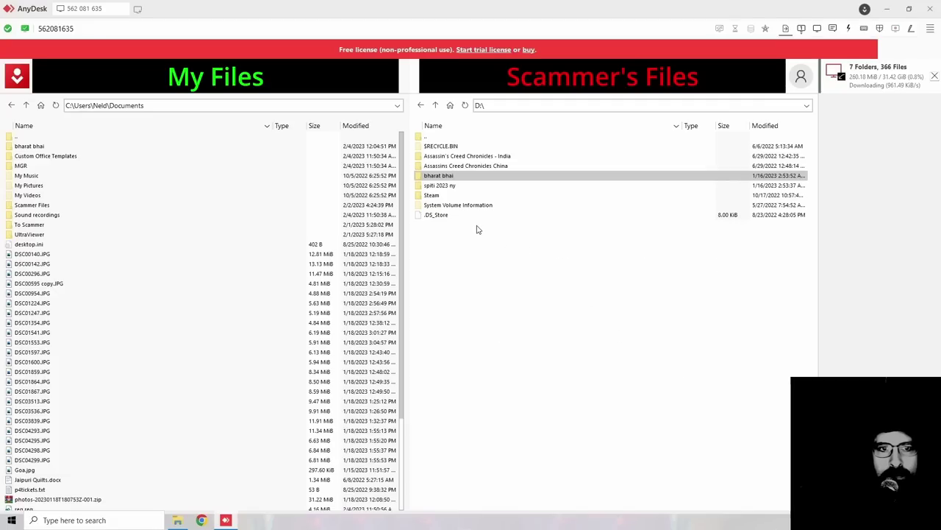
Step: Close the download progress list and open the spiti 2023 ny folder
click(450, 188)
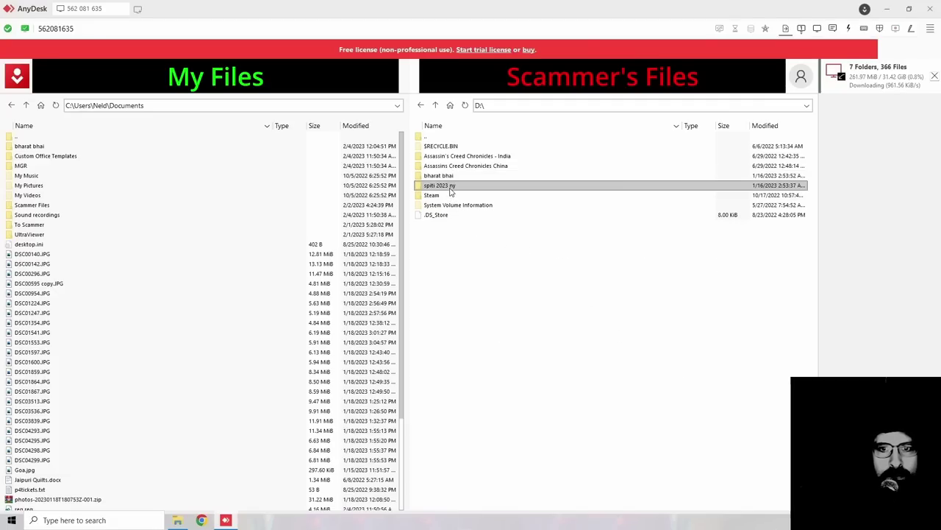
click(934, 76)
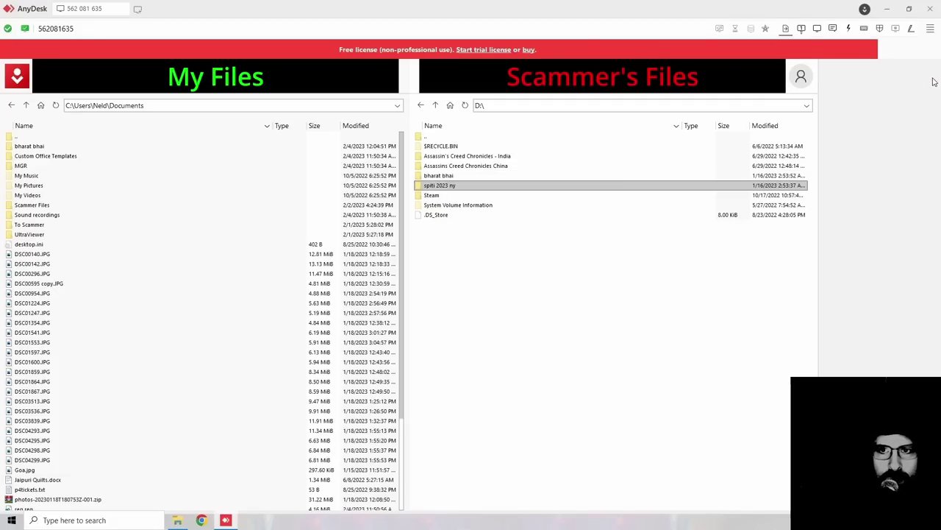
double_click(459, 190)
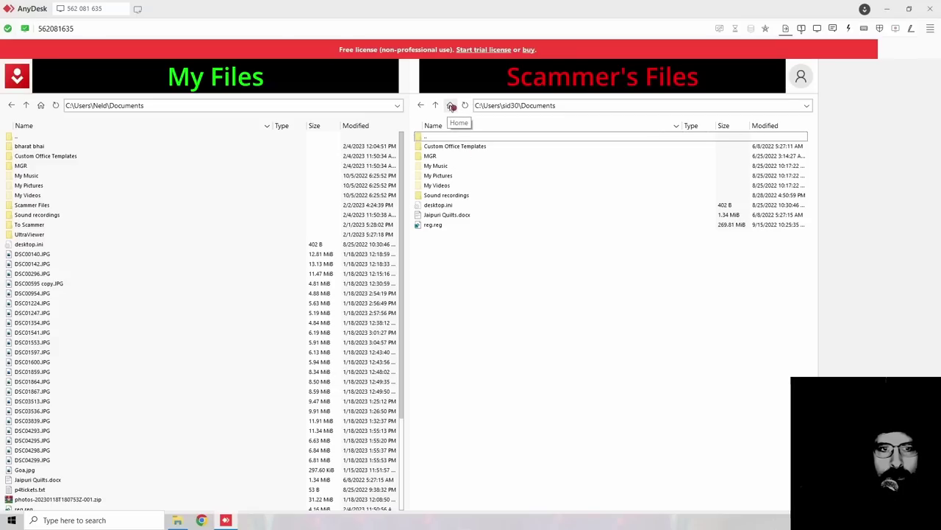
Step: Go back to spiti 2023 ny, then into go pro, DCIM and 100GOPRO
click(452, 106)
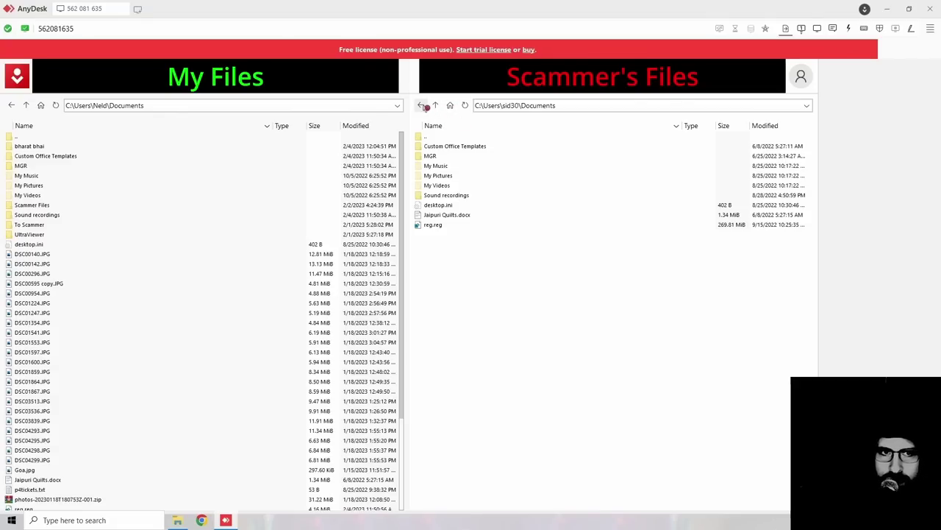
click(425, 107)
click(439, 147)
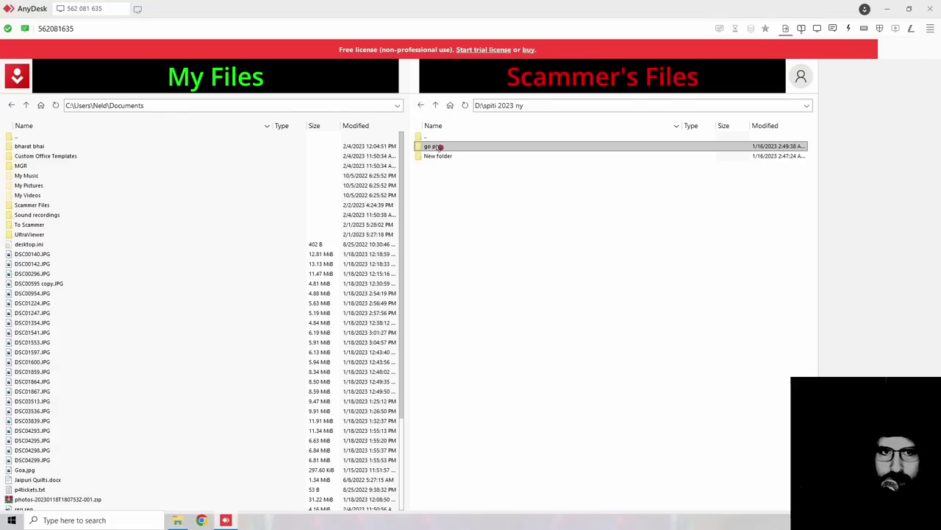
double_click(439, 148)
click(440, 147)
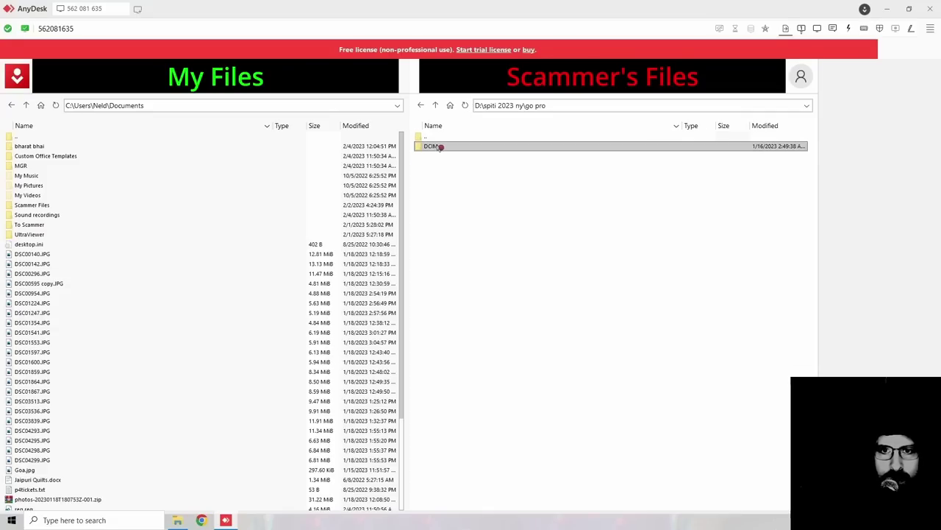
double_click(440, 147)
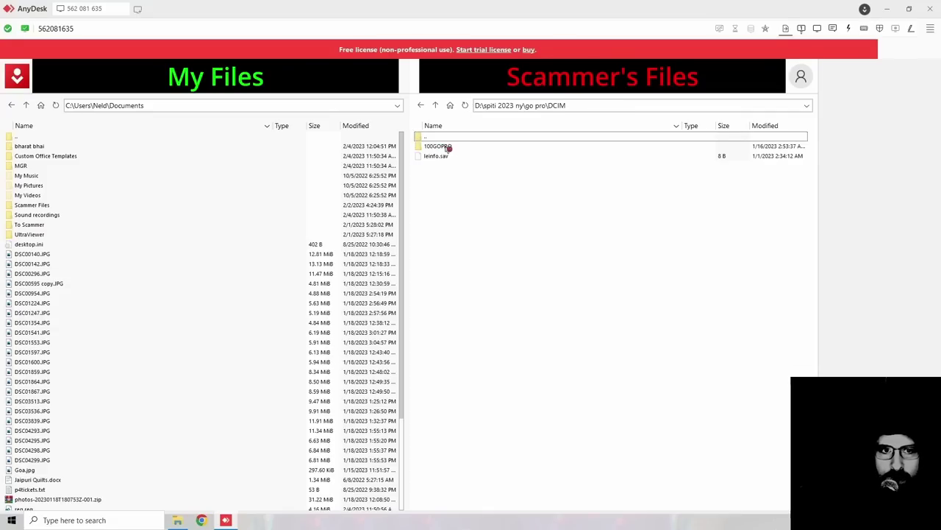
double_click(441, 147)
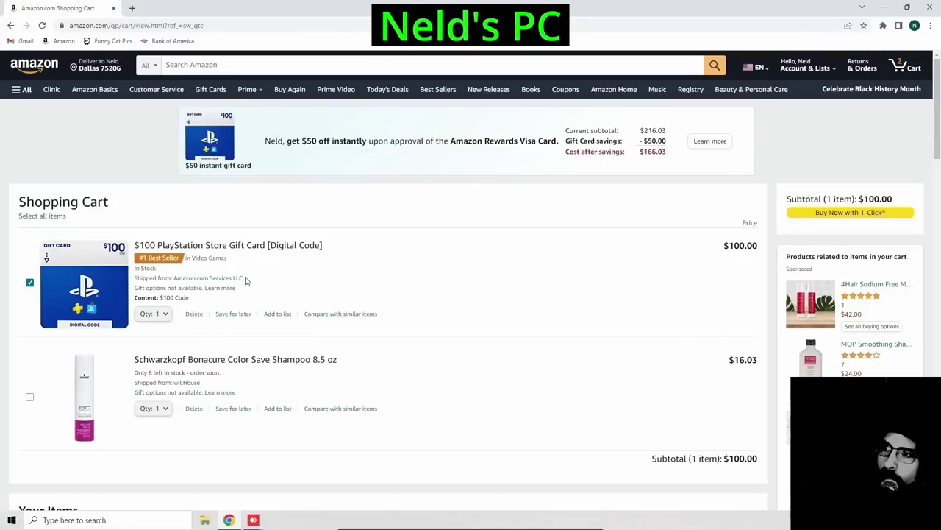
Step: View the PlayStation gift card's sell page, then download the selected remote GoPro photos
click(248, 248)
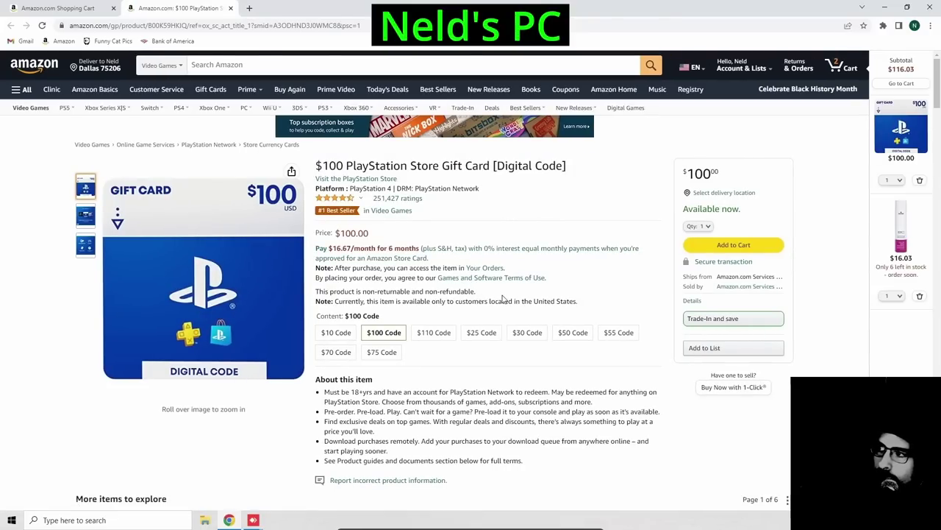
click(720, 392)
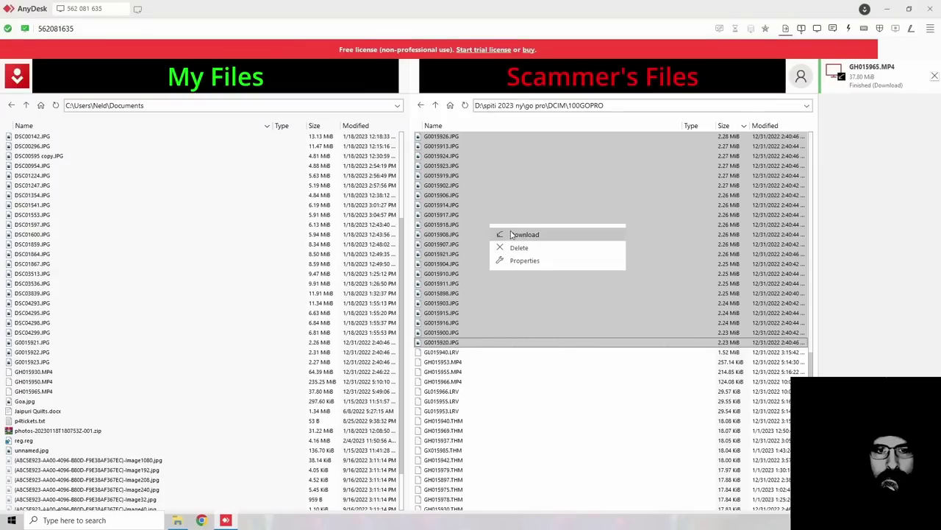
click(514, 235)
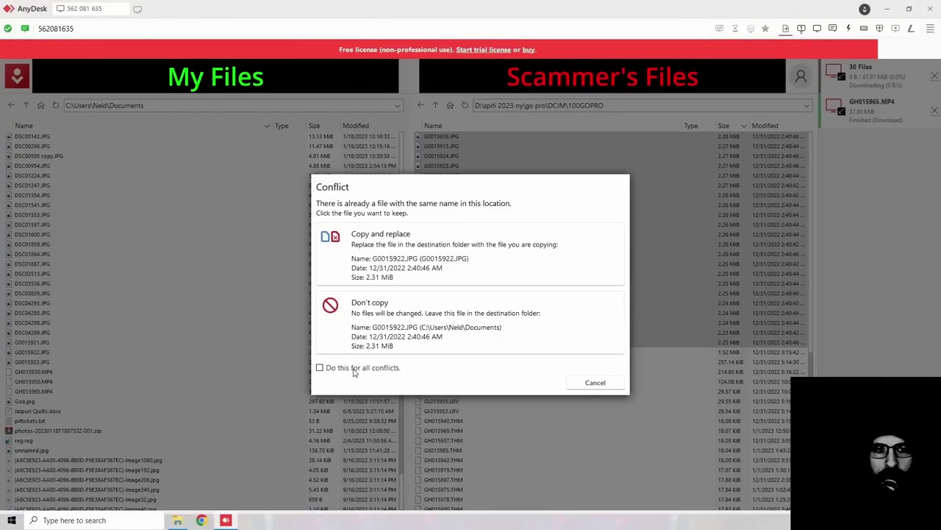
Step: Replace all conflicting files, later keep the existing copy, and return to the remote screen
click(354, 368)
click(434, 256)
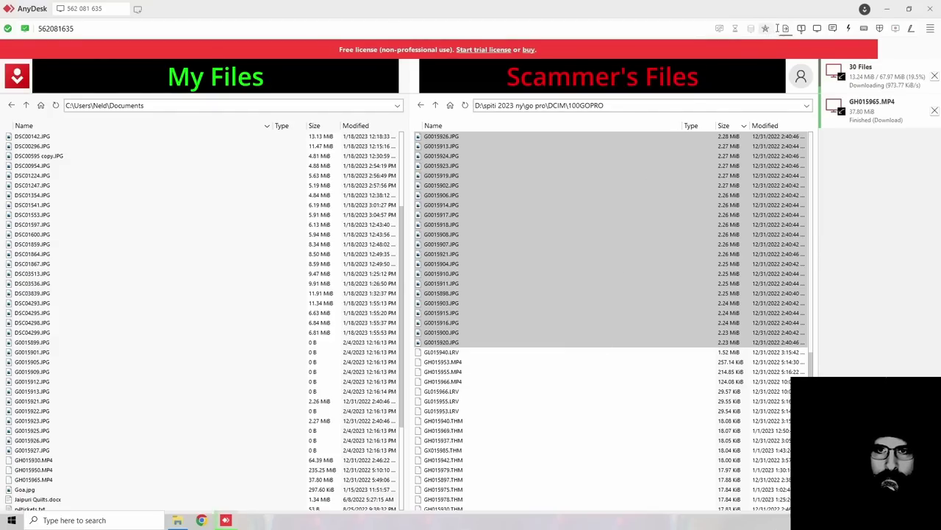
click(802, 29)
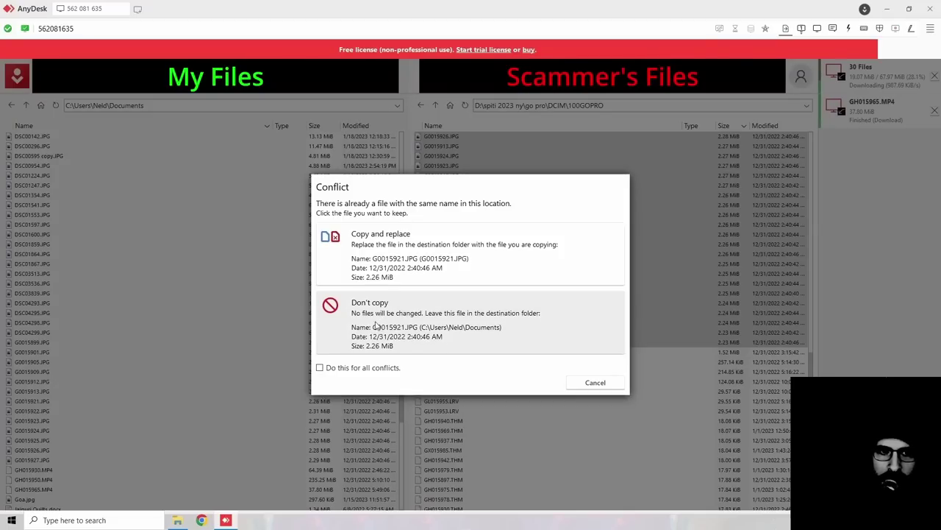
click(356, 335)
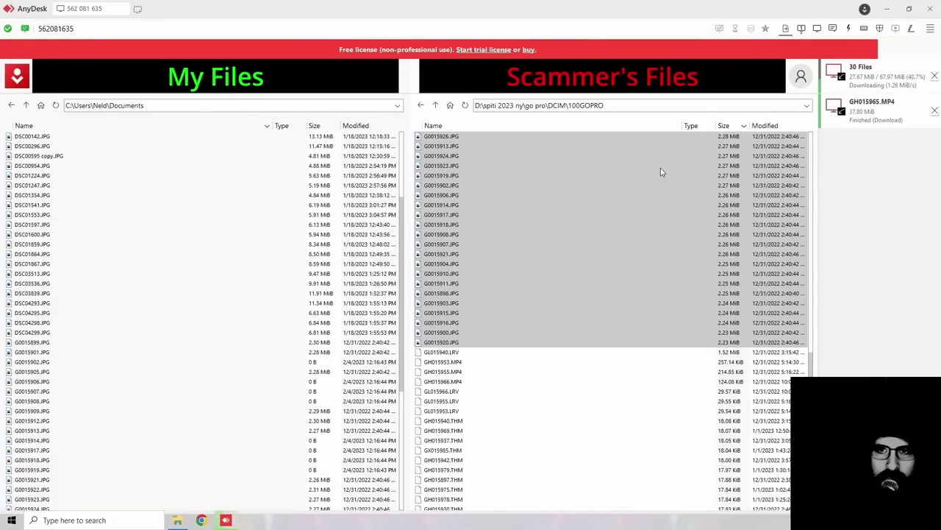
click(802, 28)
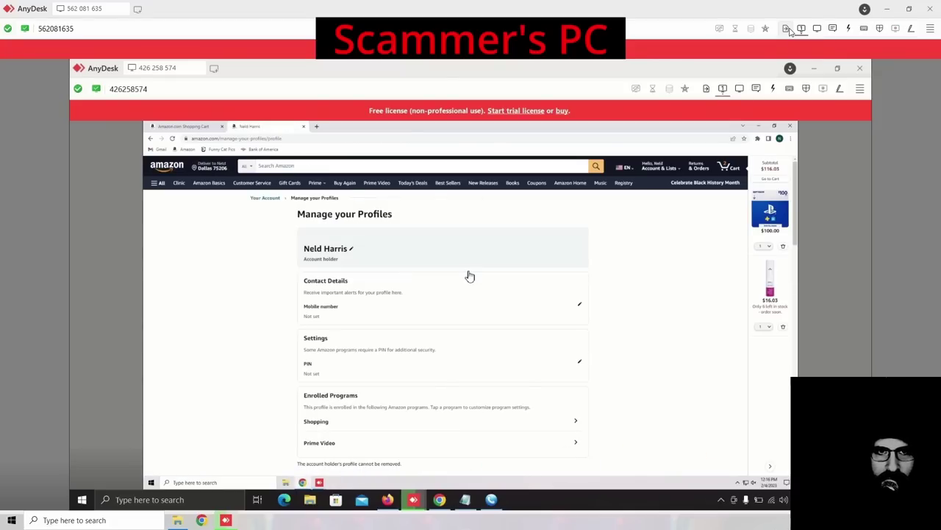
Step: Reopen the file transfer view showing the 30-file GoPro download at about 72%
click(786, 29)
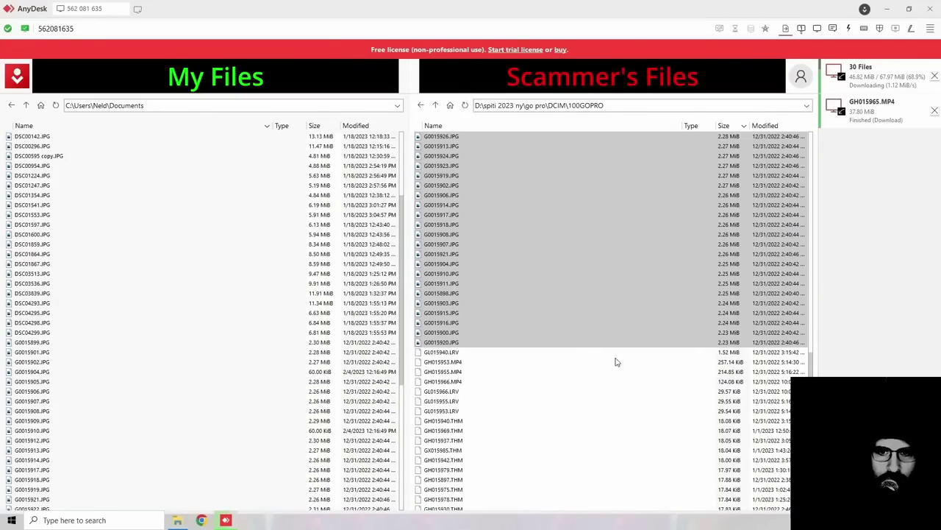
scroll(616, 361, up, 12)
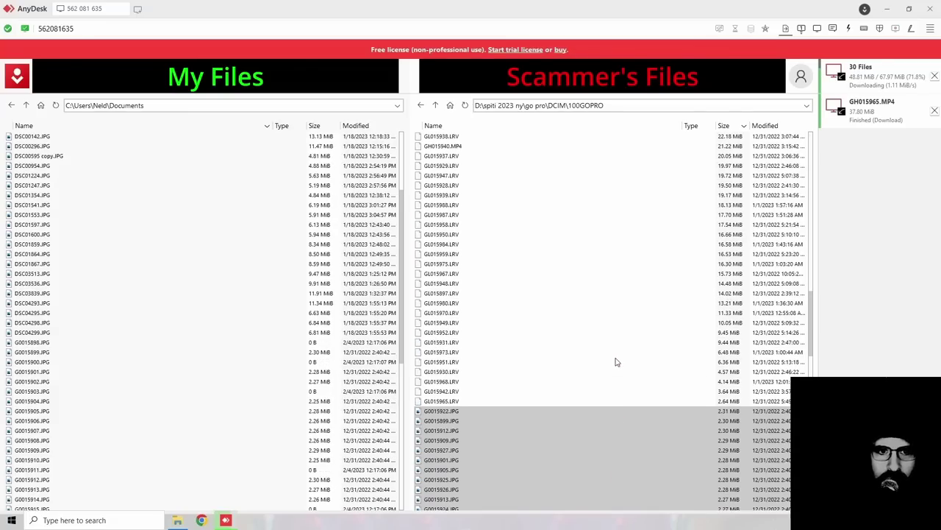
Step: Select GH015940.MP4 in the remote 100GOPRO list and download it (21.22 MiB)
scroll(616, 361, up, 5)
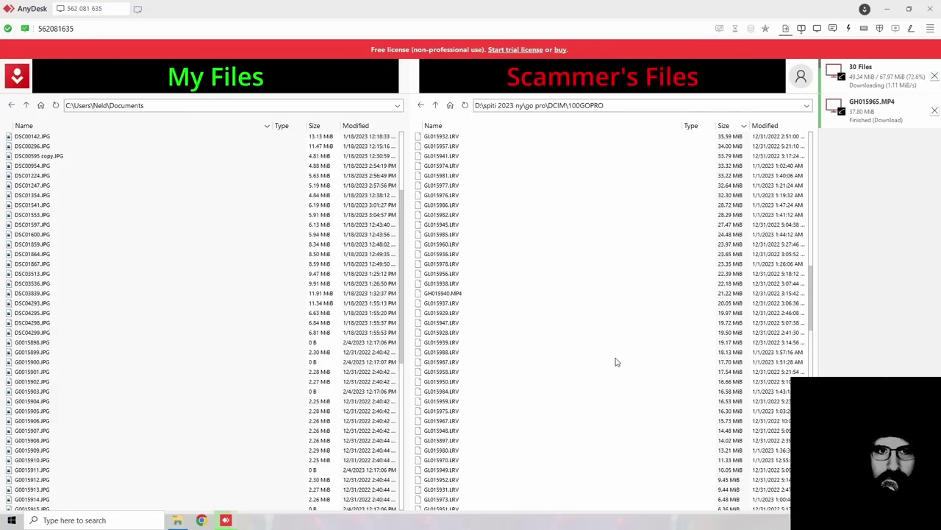
click(462, 293)
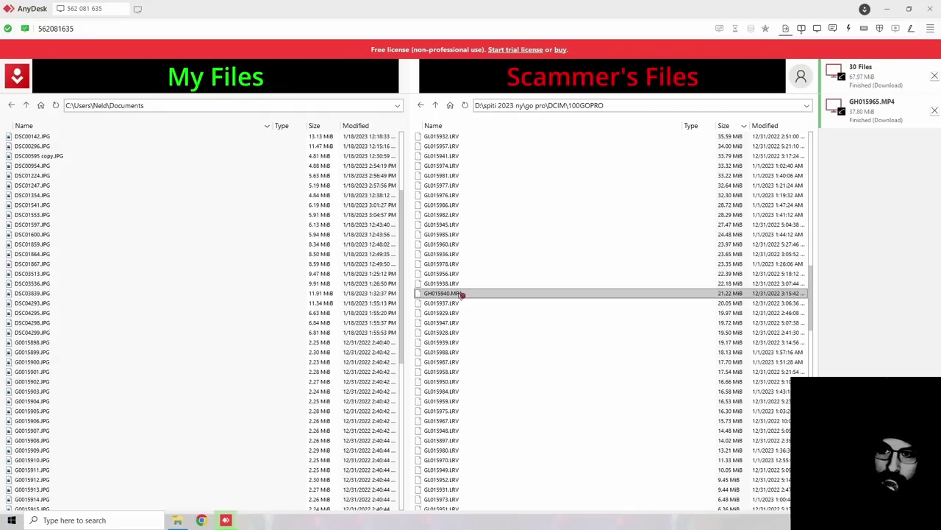
right_click(460, 296)
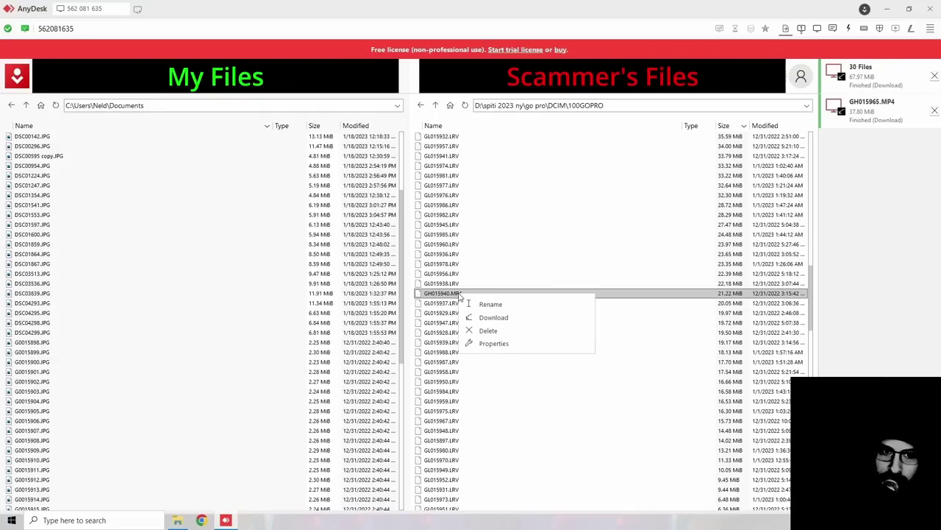
click(489, 317)
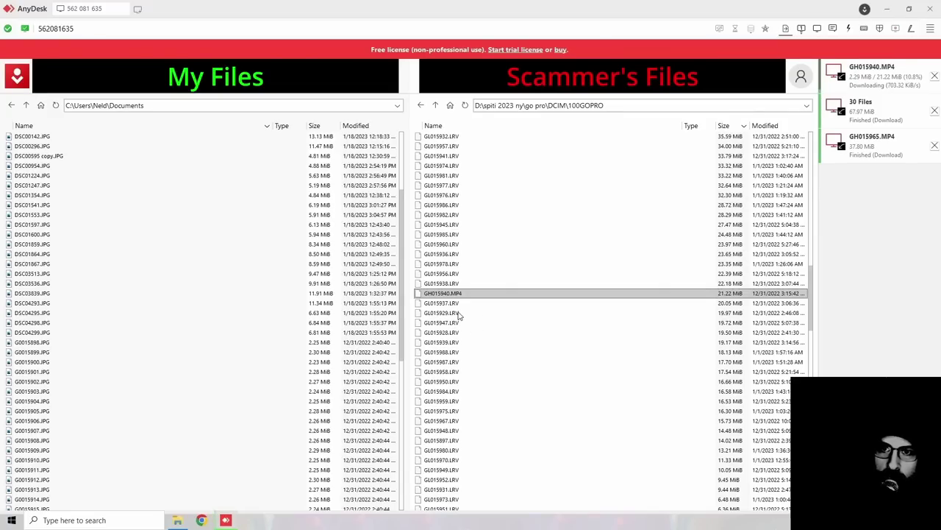
scroll(493, 316, up, 6)
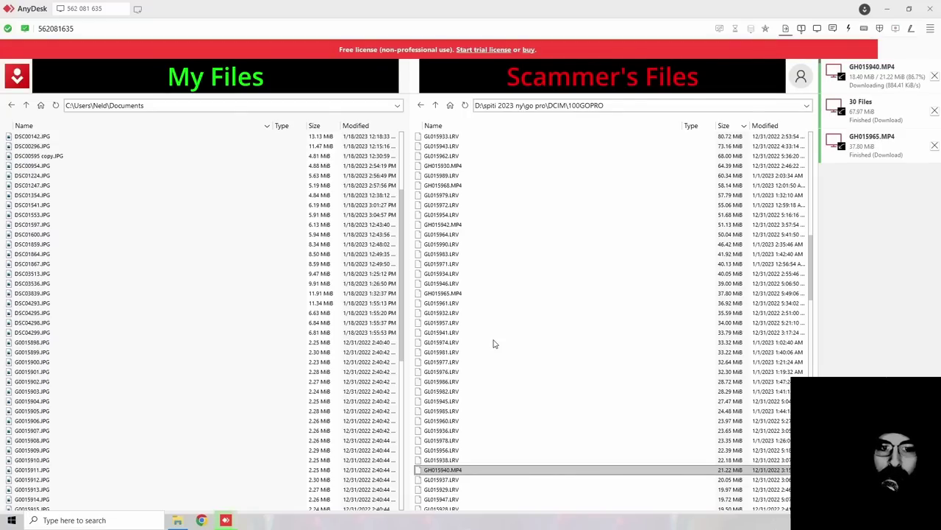
Step: Try downloading GH015965.MP4 again and cancel the resulting conflict
click(800, 30)
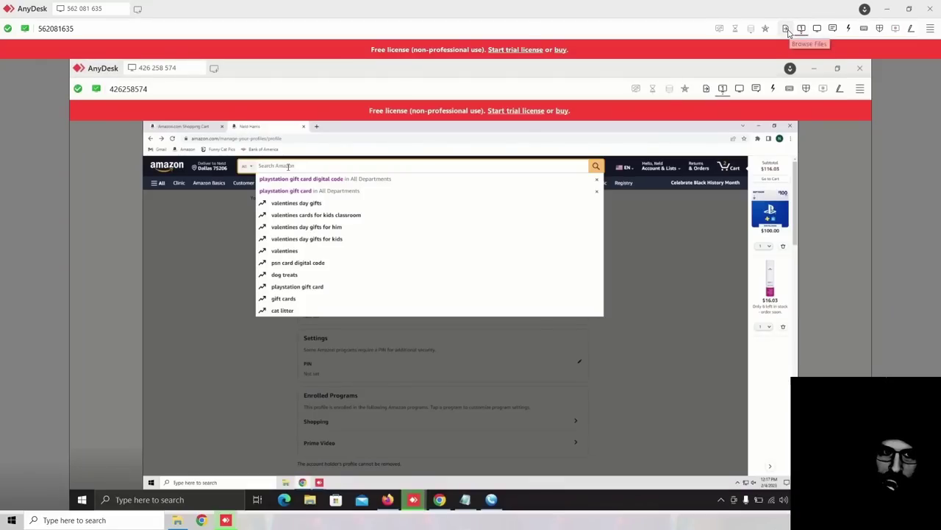
click(786, 29)
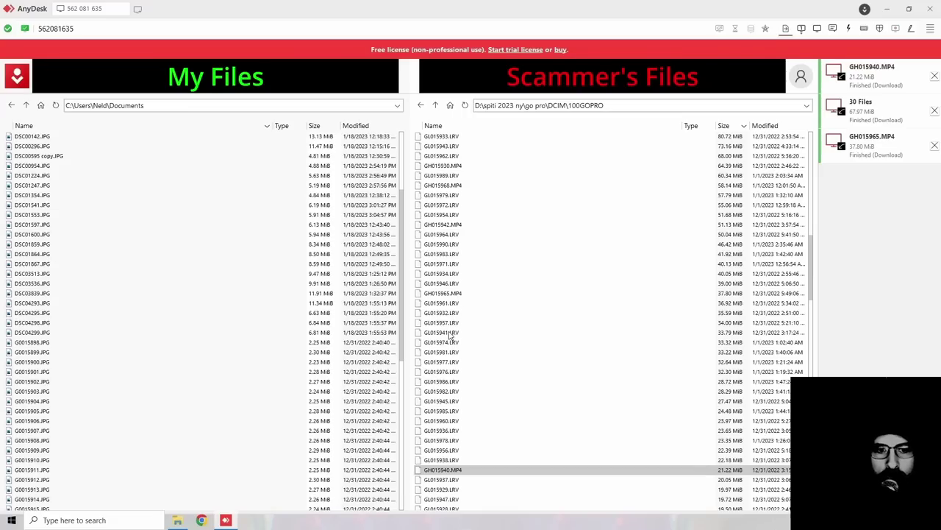
click(451, 283)
right_click(456, 294)
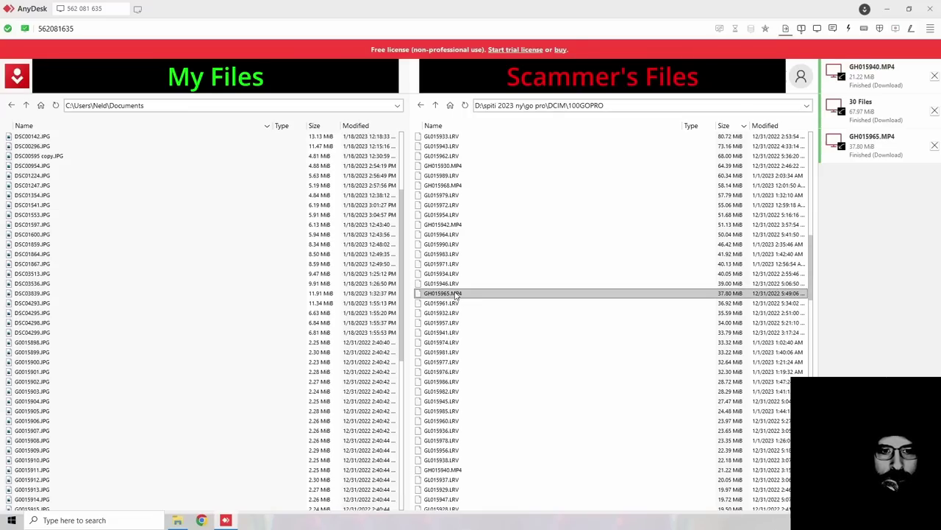
click(487, 316)
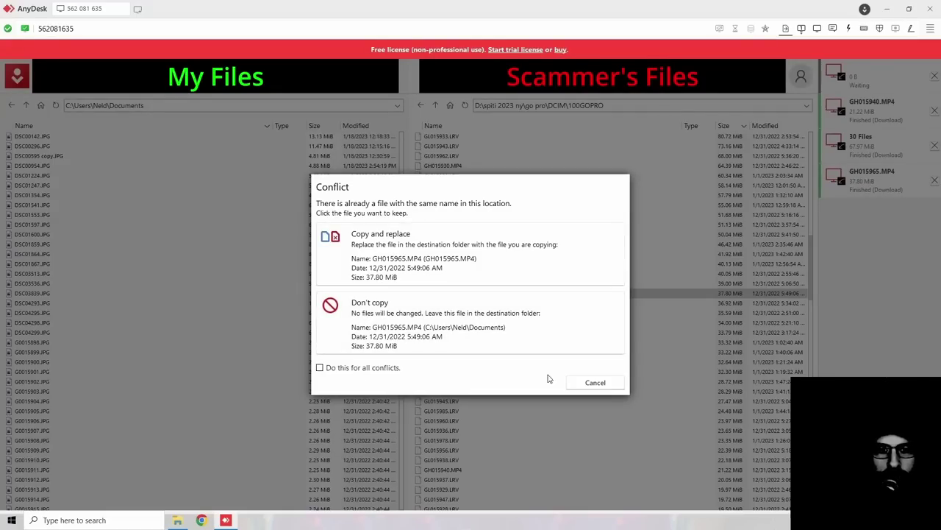
click(595, 382)
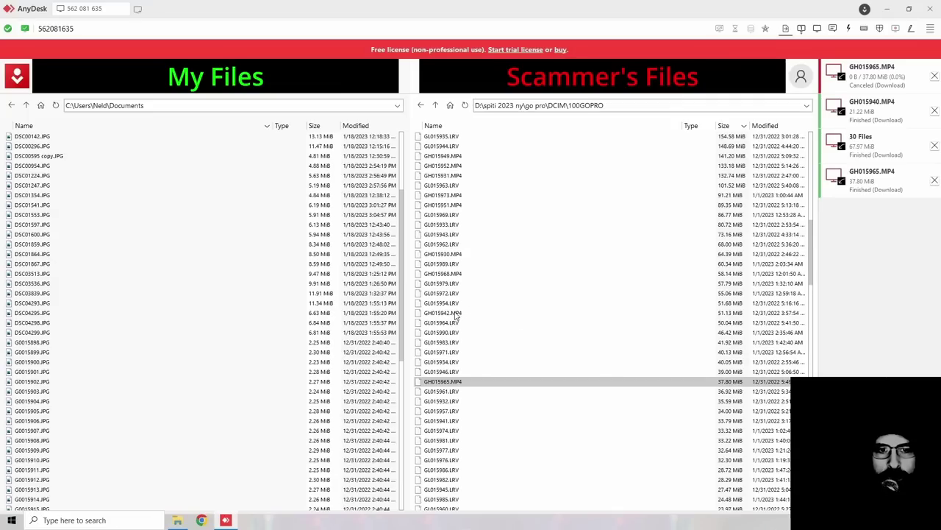
Step: Download GH015942.MP4 (51.13 MiB), checking the remote screen while it transfers
right_click(471, 312)
click(490, 336)
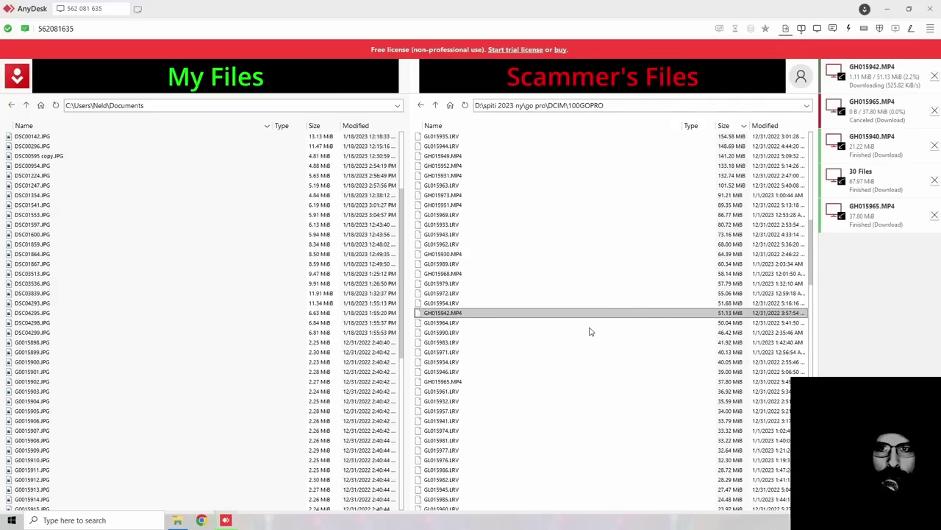
click(802, 28)
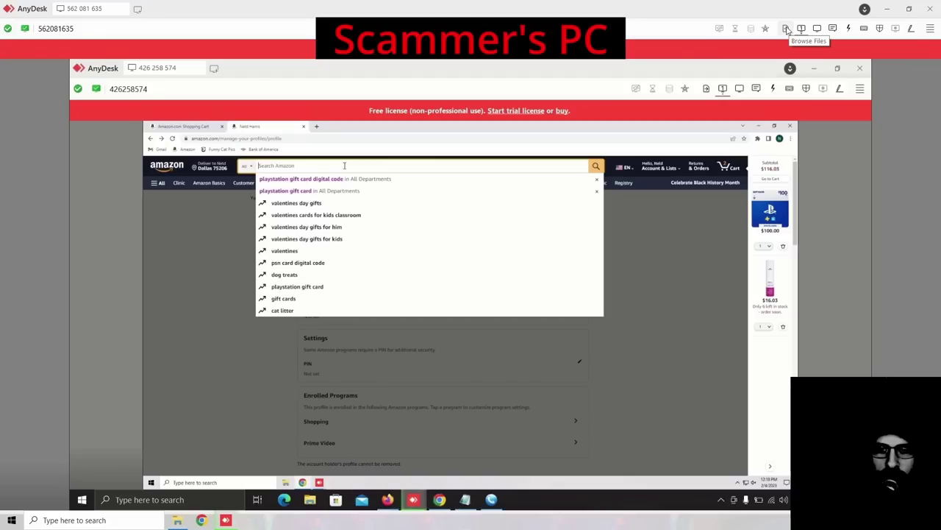
click(786, 29)
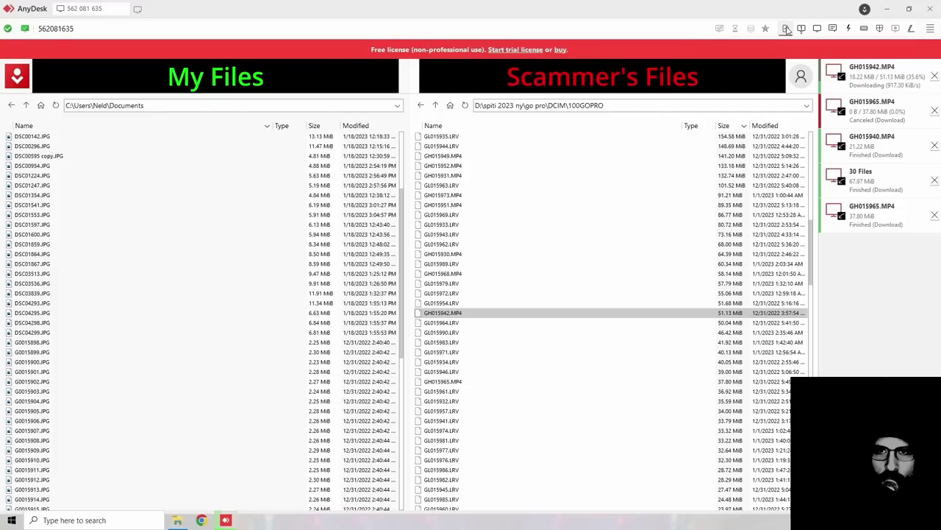
click(801, 28)
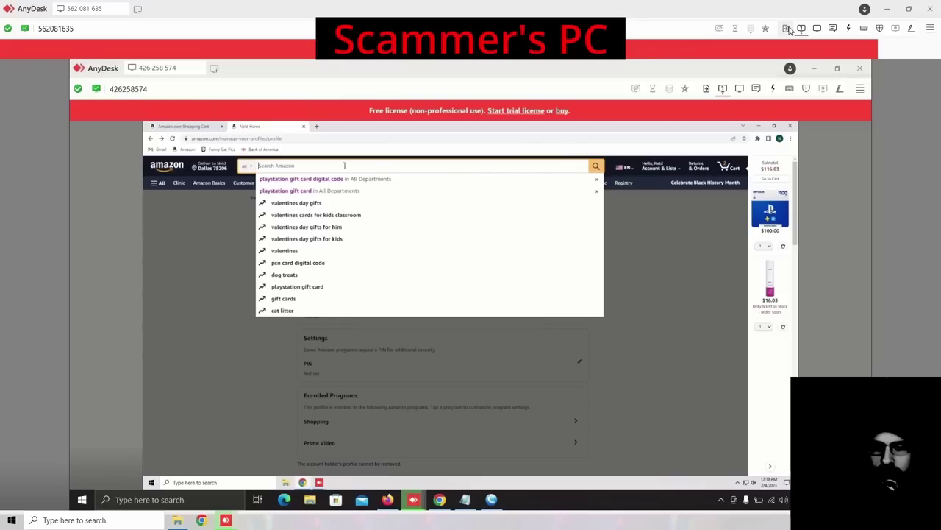
click(787, 29)
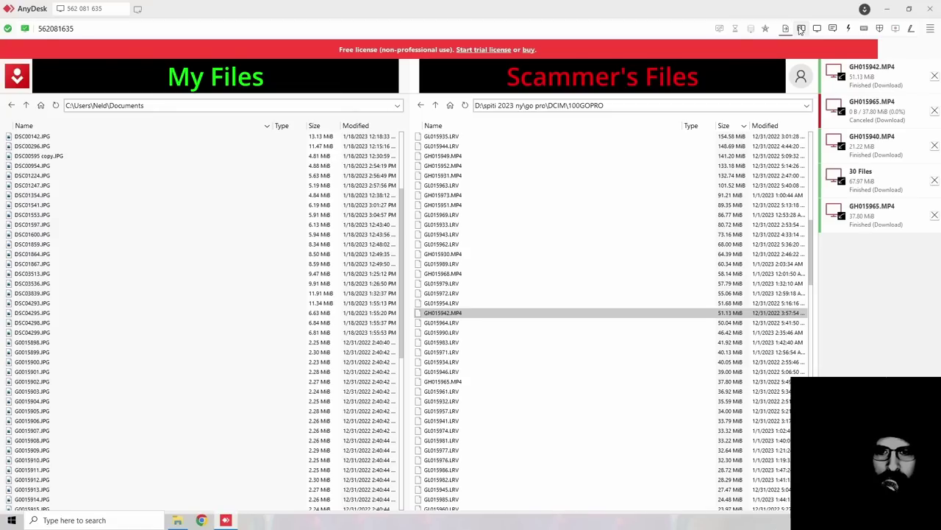
Step: Download GH015968.MP4 (58.14 MiB), checking the remote screen twice while it transfers
click(456, 275)
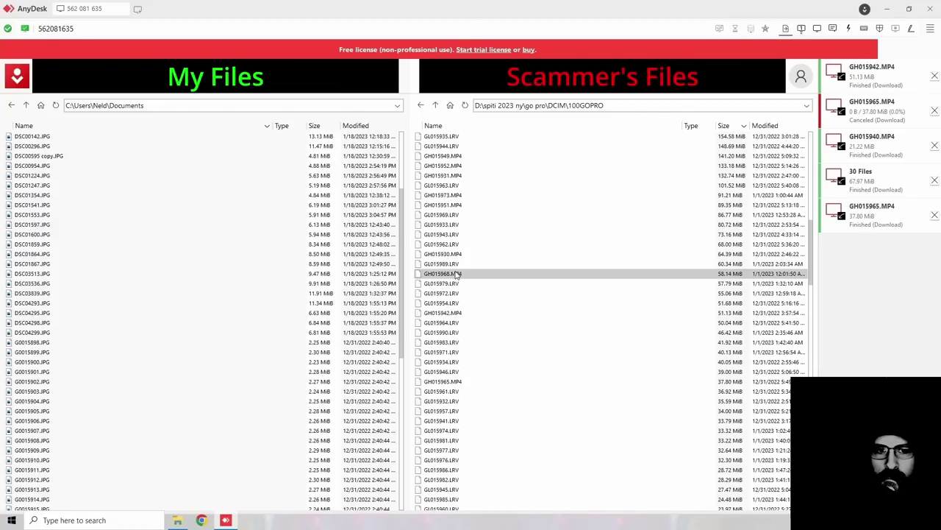
right_click(456, 275)
click(489, 295)
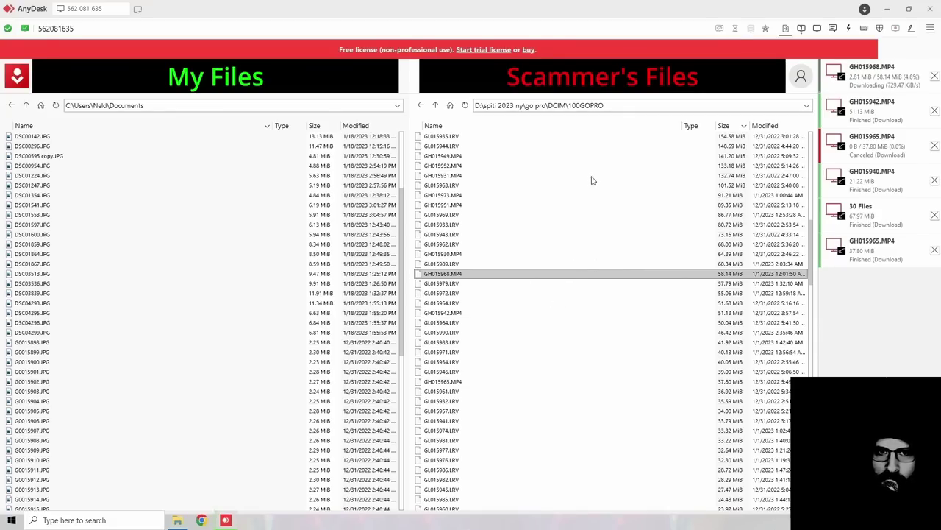
click(801, 28)
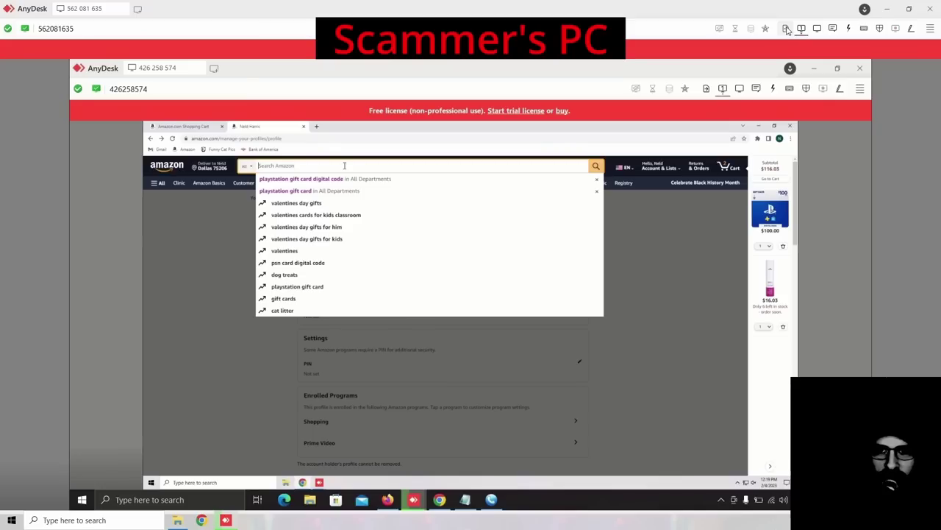
click(786, 29)
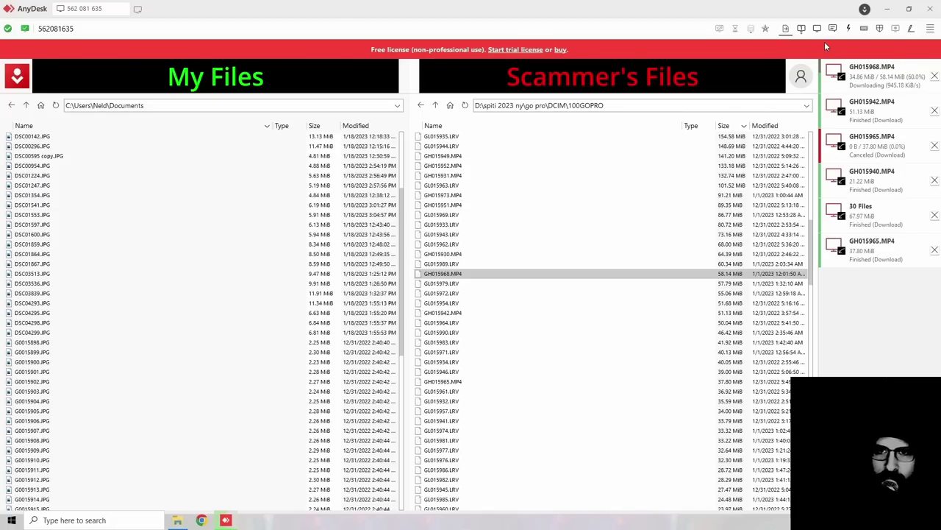
click(800, 28)
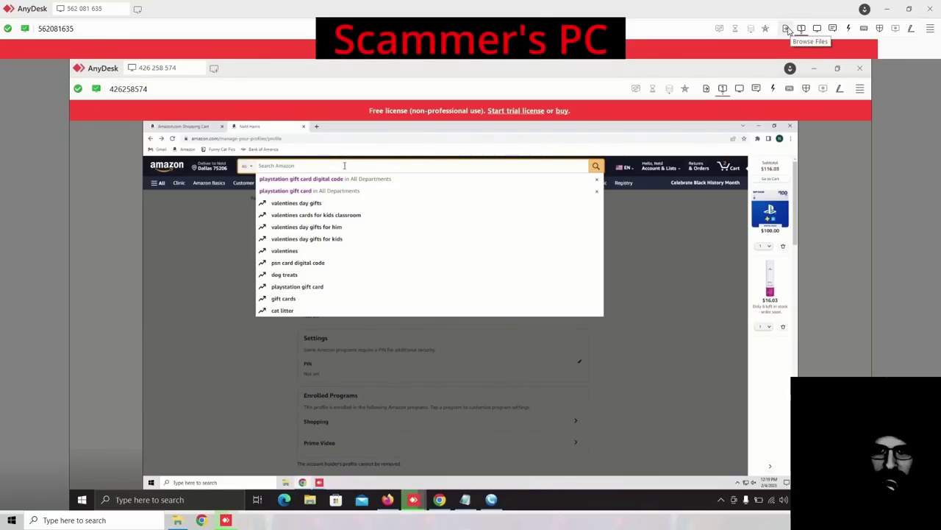
click(785, 29)
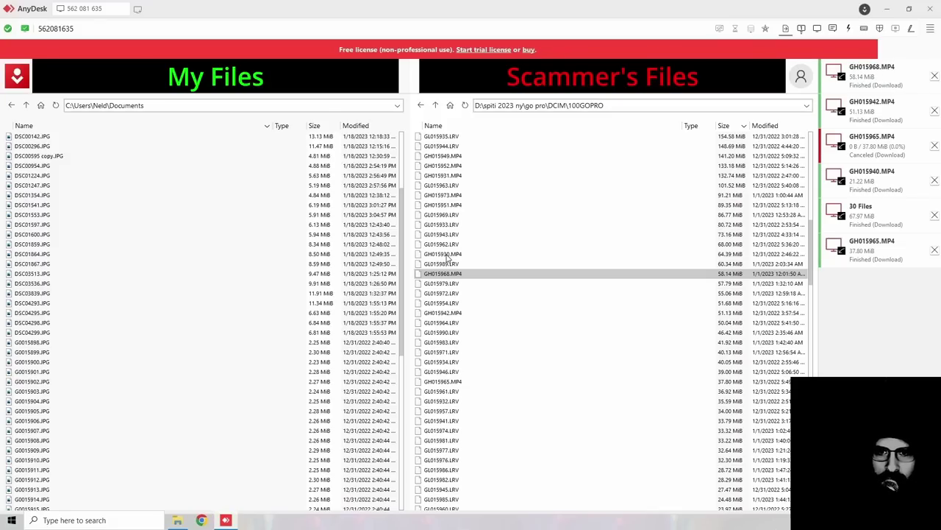
Step: Start a GH015930.MP4 download and cancel it at the Conflict dialog
click(447, 255)
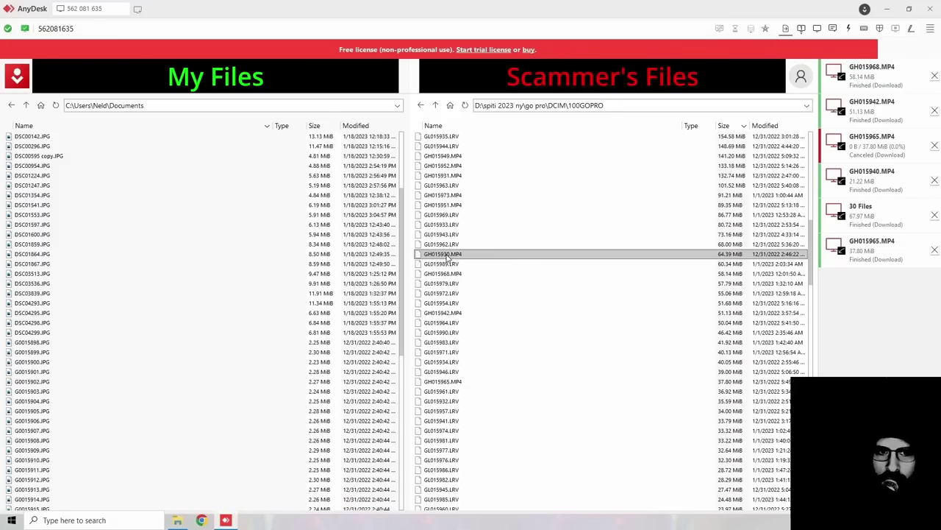
right_click(447, 256)
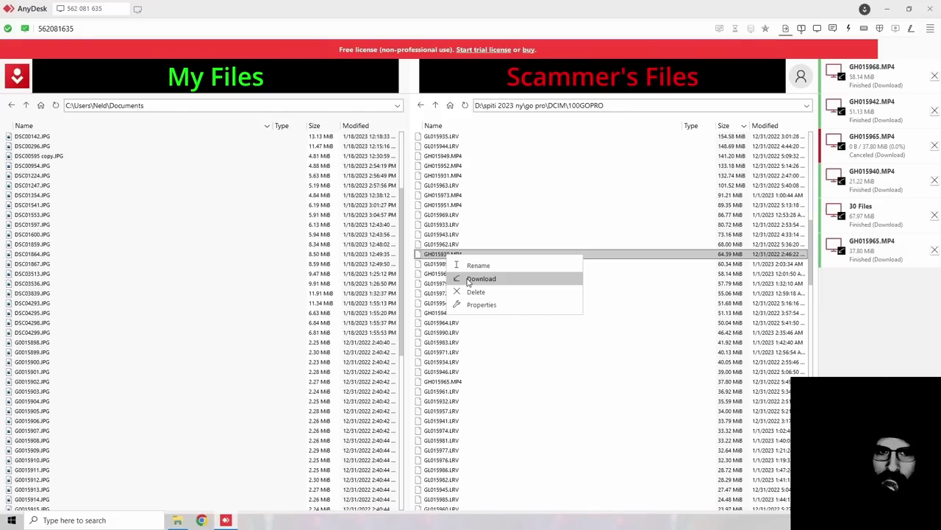
click(481, 279)
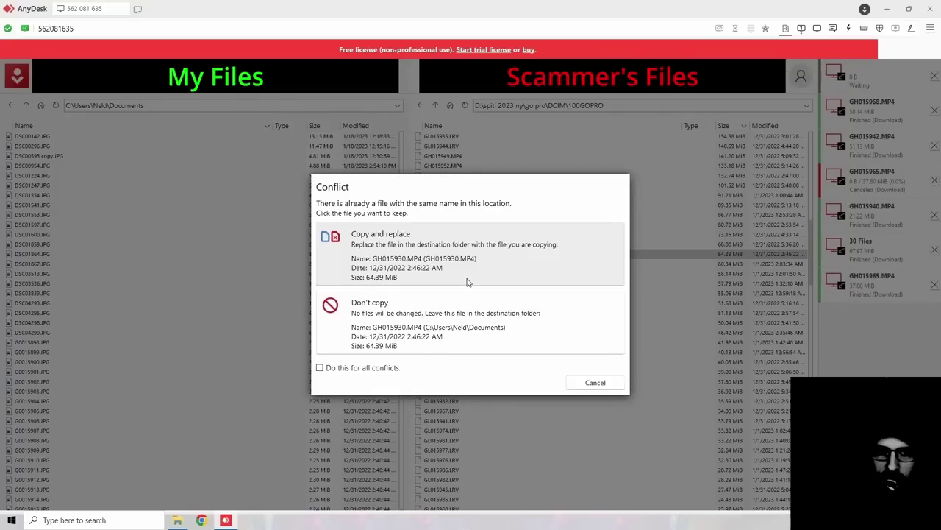
click(595, 382)
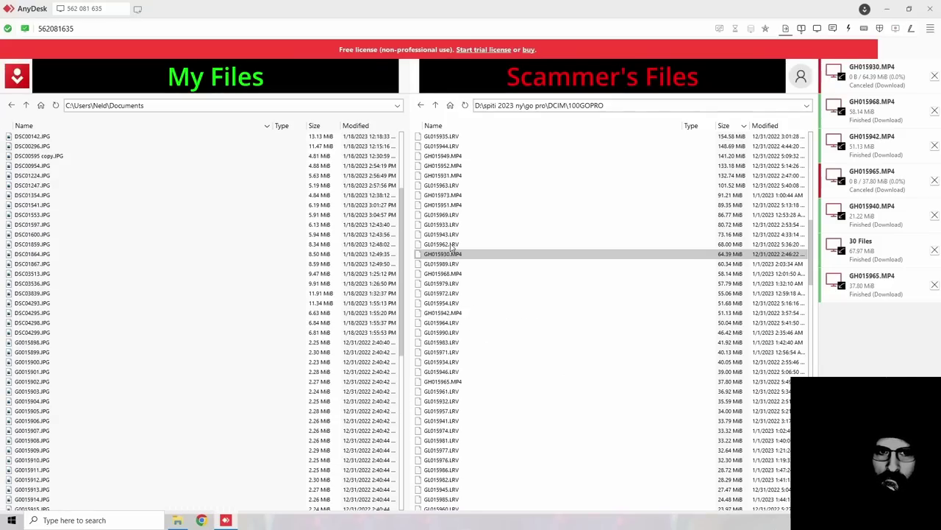
Step: Download GH015951.MP4, then switch to the scammer's remote desktop
right_click(456, 206)
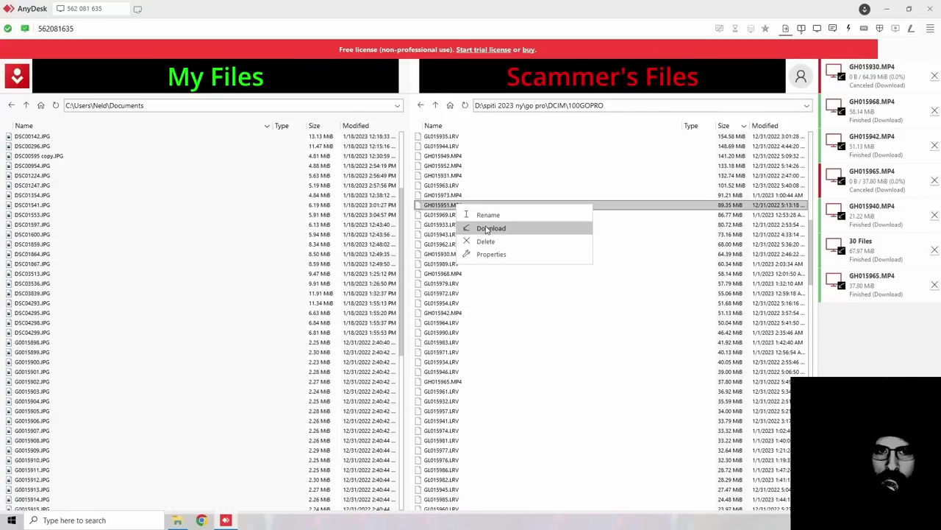
click(486, 229)
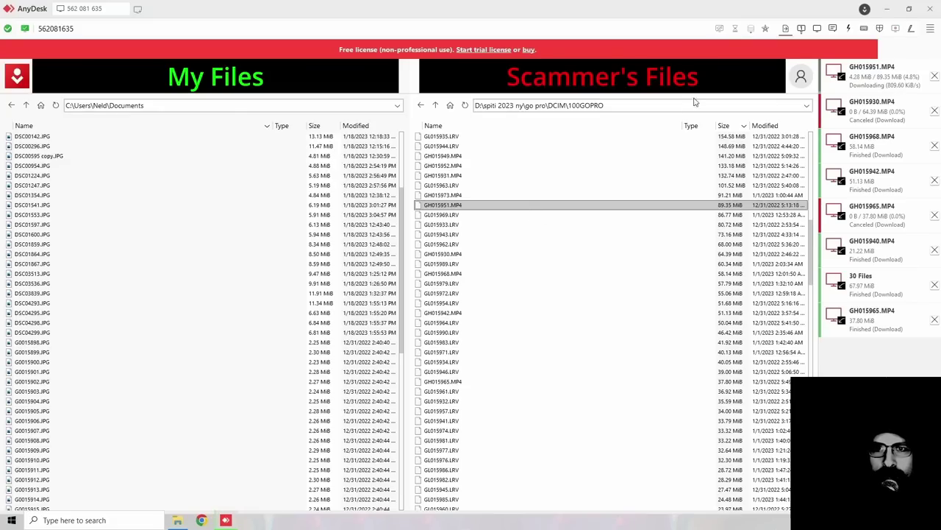
click(786, 29)
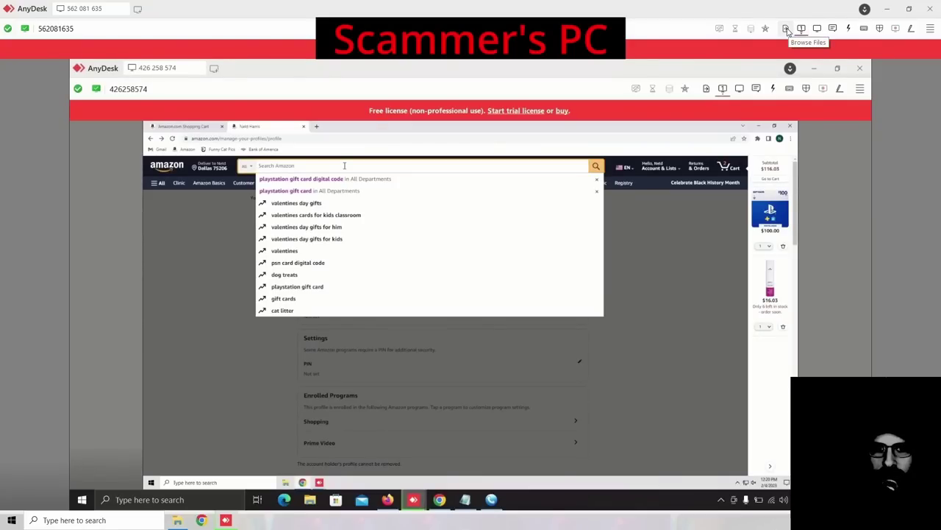
click(786, 29)
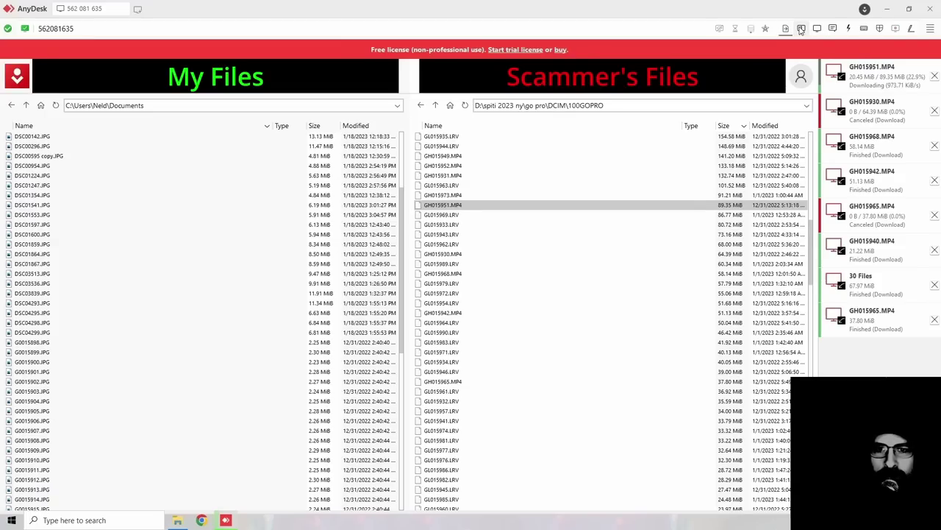
click(801, 28)
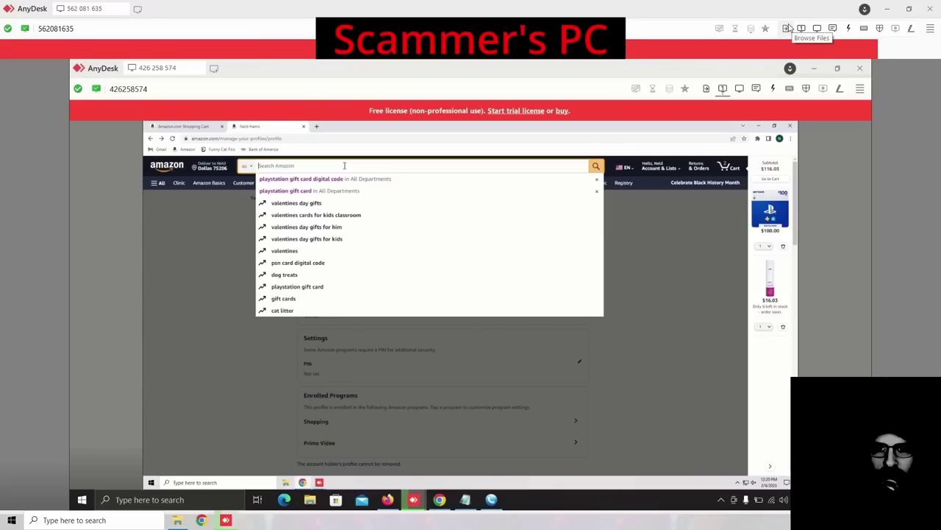
Step: Reopen the file transfer view to check on the GH015951.MP4 download
click(787, 28)
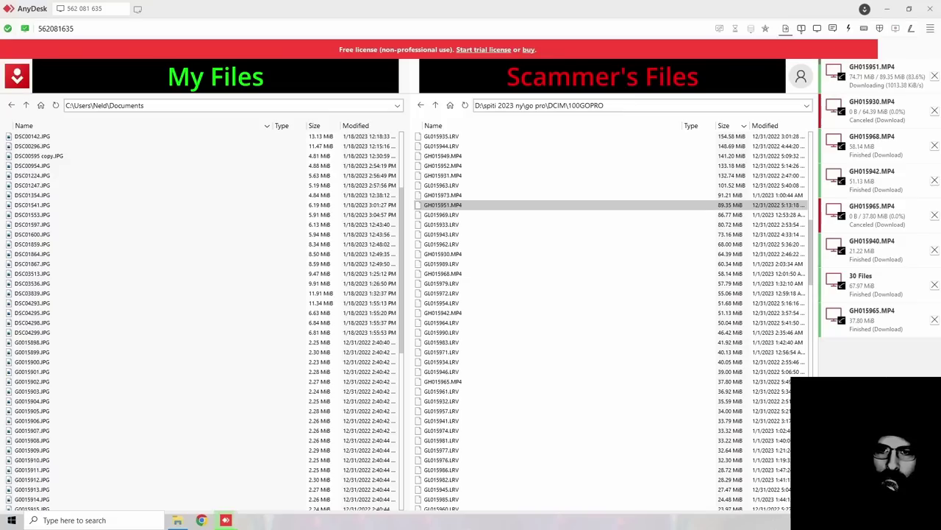
Step: Select GH015949.MP4 and briefly glance at the scammer's desktop before returning to the files
click(587, 157)
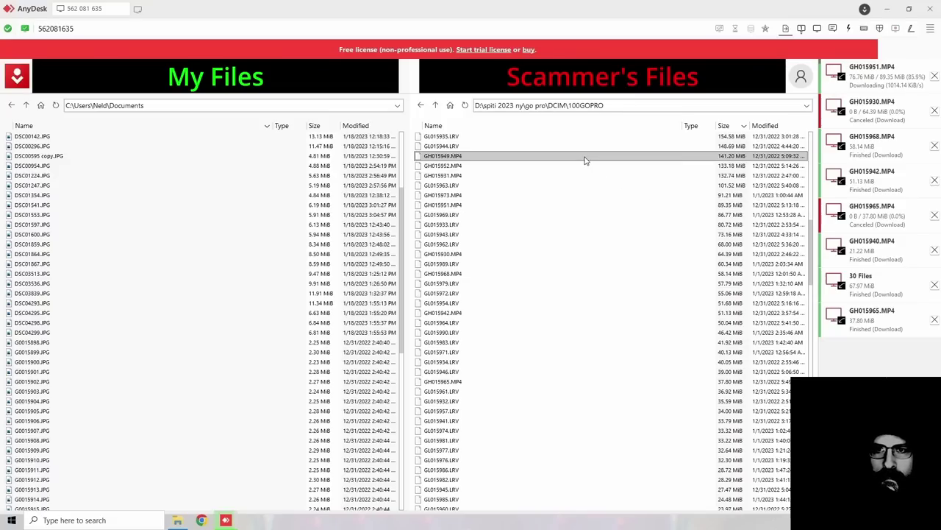
click(802, 28)
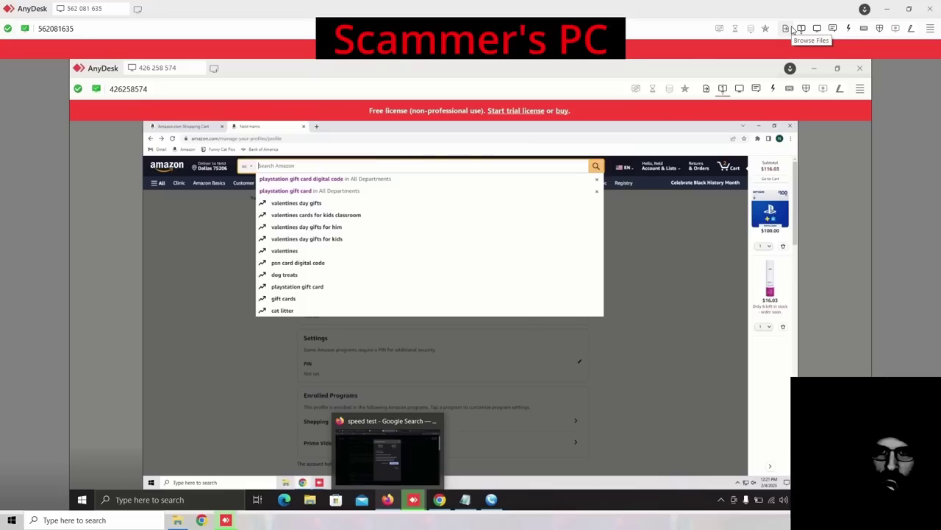
click(792, 29)
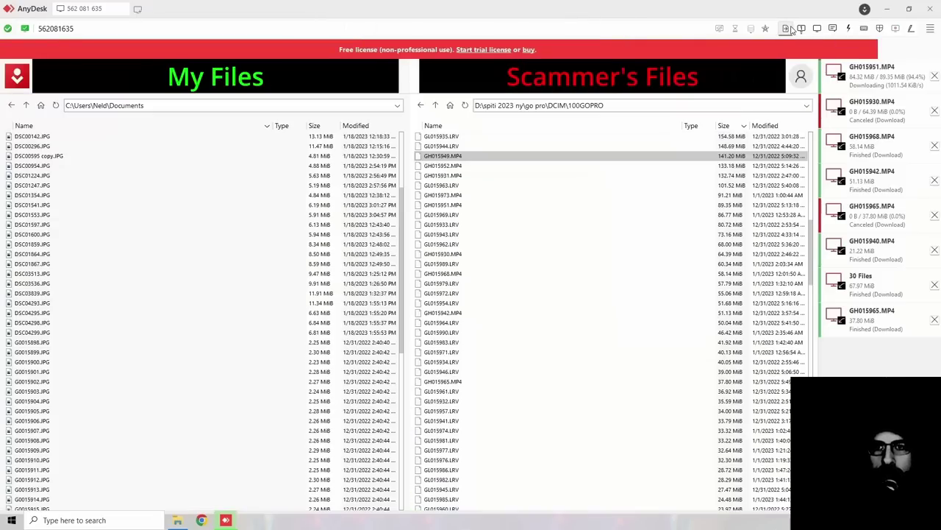
Step: Download GH015970.MP4 from the scammer's GoPro folder and resume watching their desktop
scroll(577, 220, up, 3)
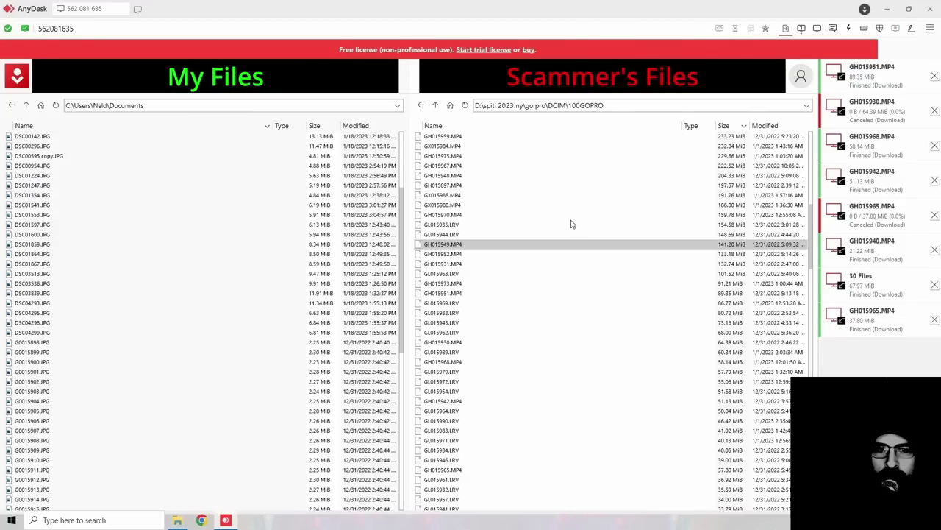
click(471, 218)
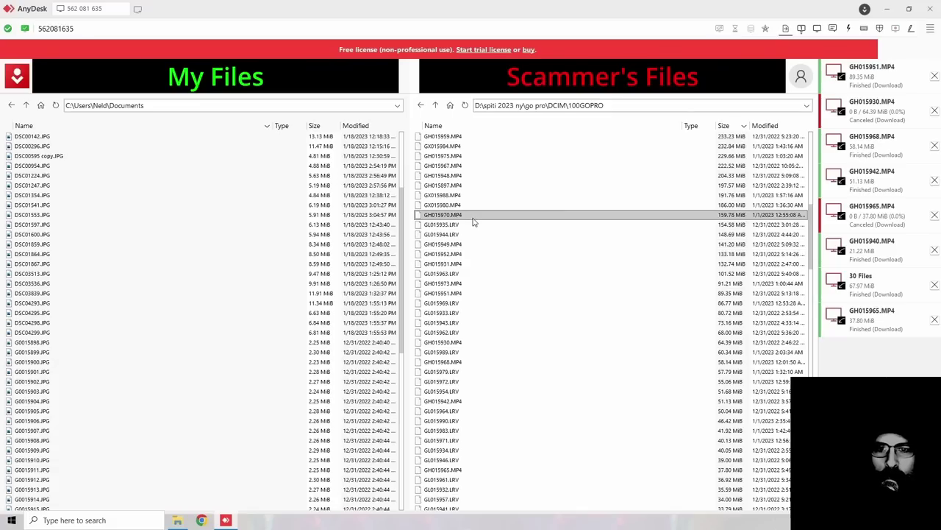
right_click(476, 218)
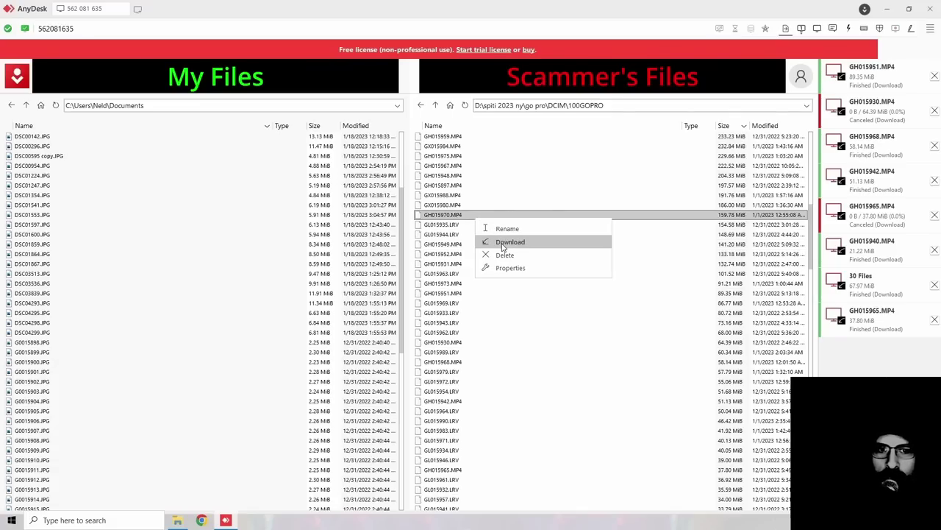
click(507, 242)
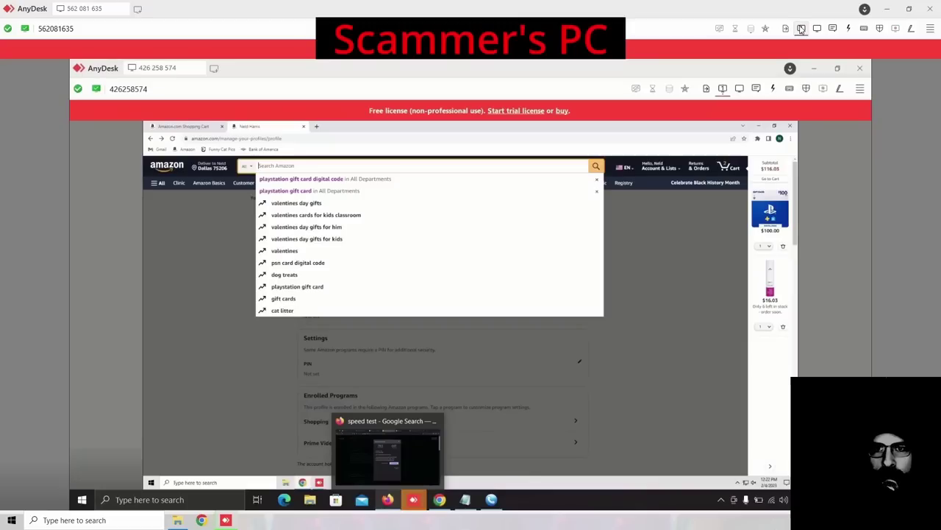
click(801, 28)
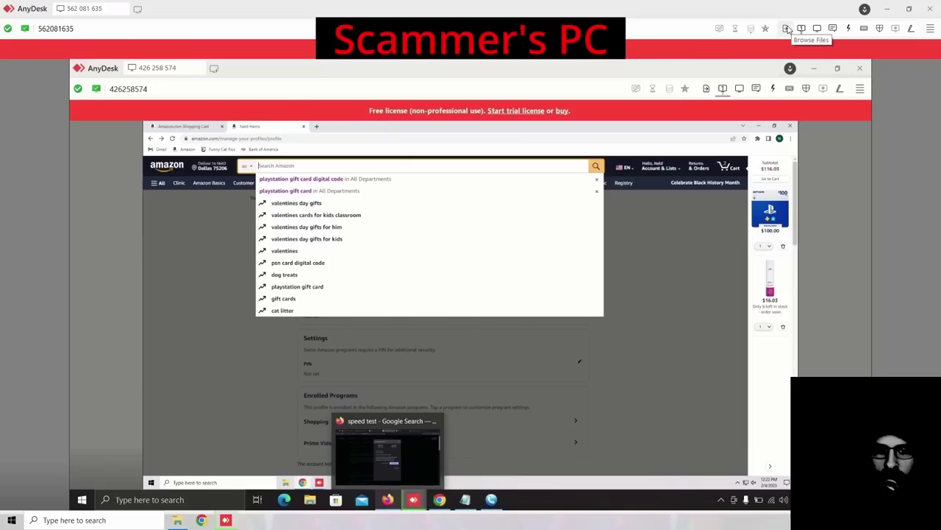
click(787, 28)
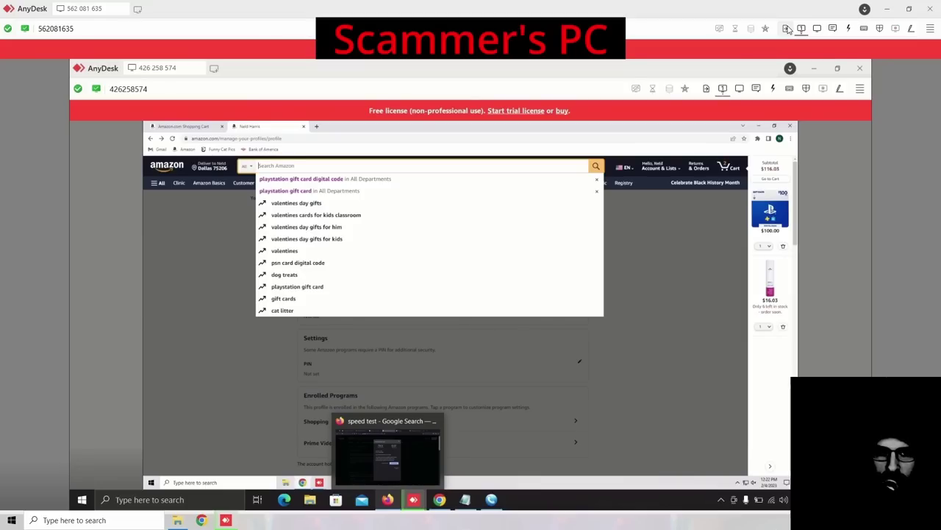
click(787, 28)
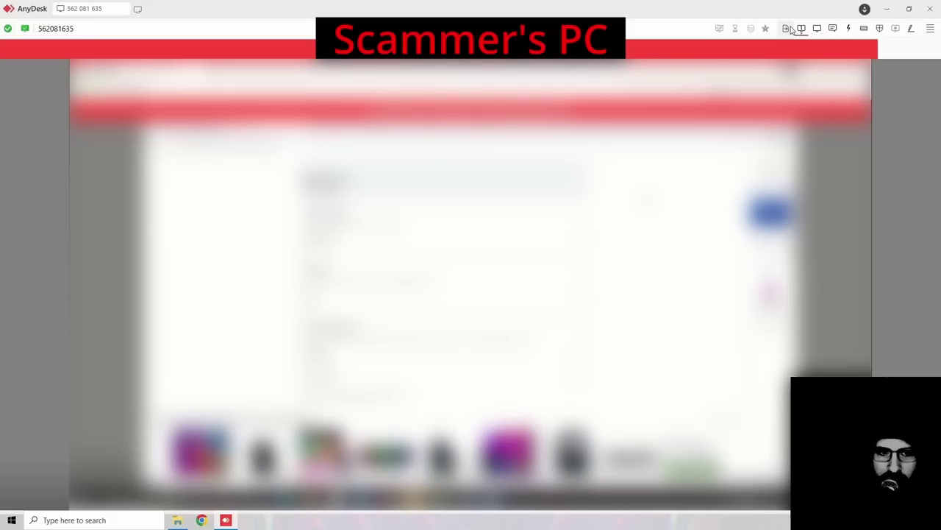
Step: Reopen the file transfer view, select GH015948.MP4, and glance at the remote desktop before returning
click(787, 28)
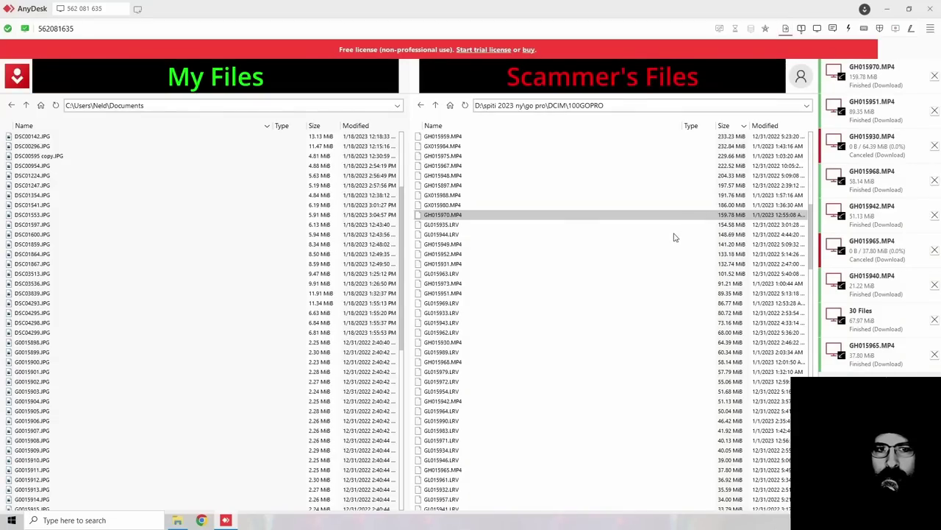
scroll(513, 254, up, 4)
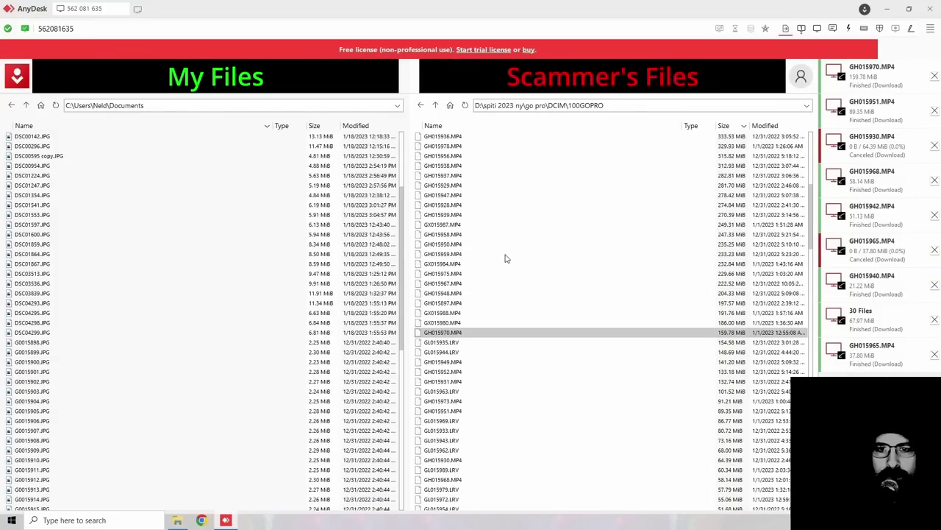
scroll(505, 258, up, 2)
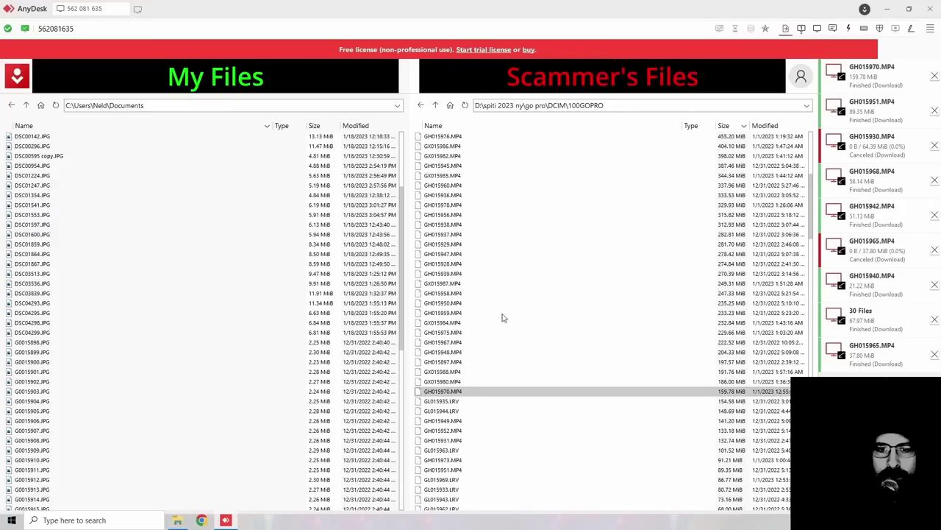
click(454, 353)
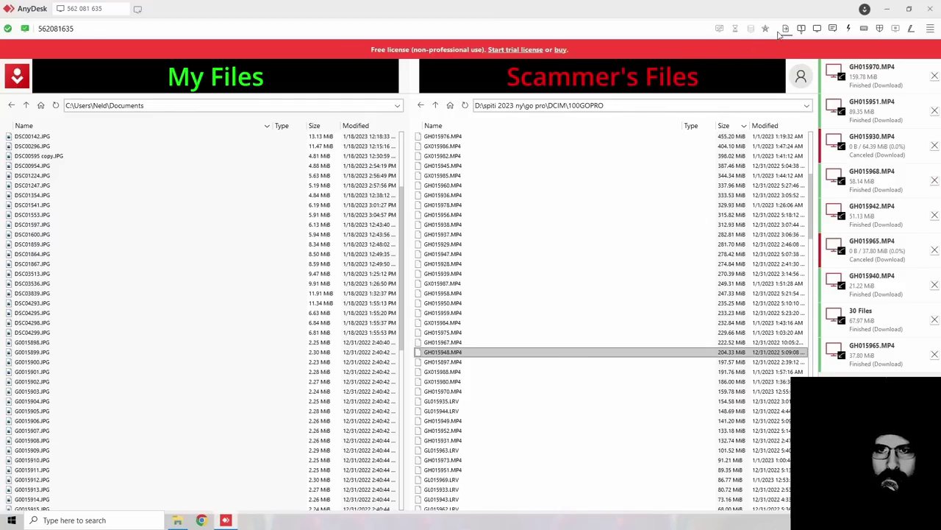
click(800, 29)
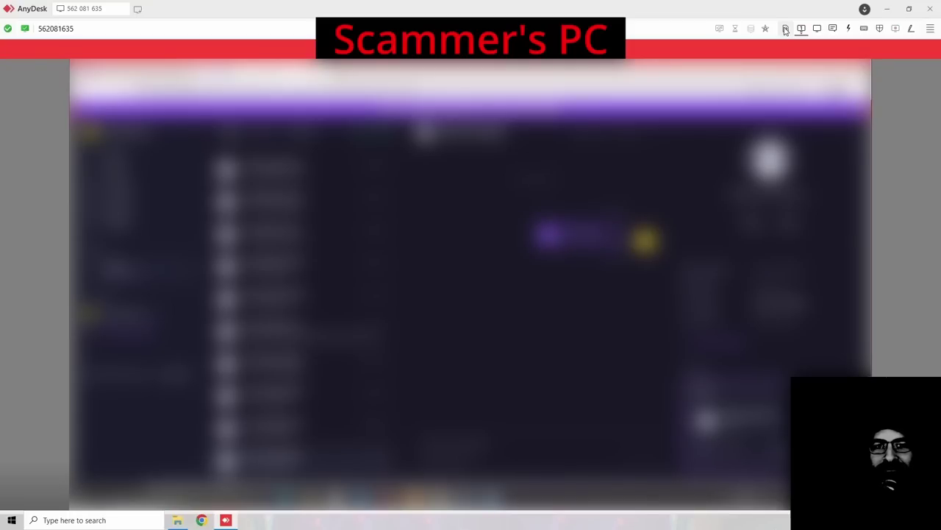
click(786, 30)
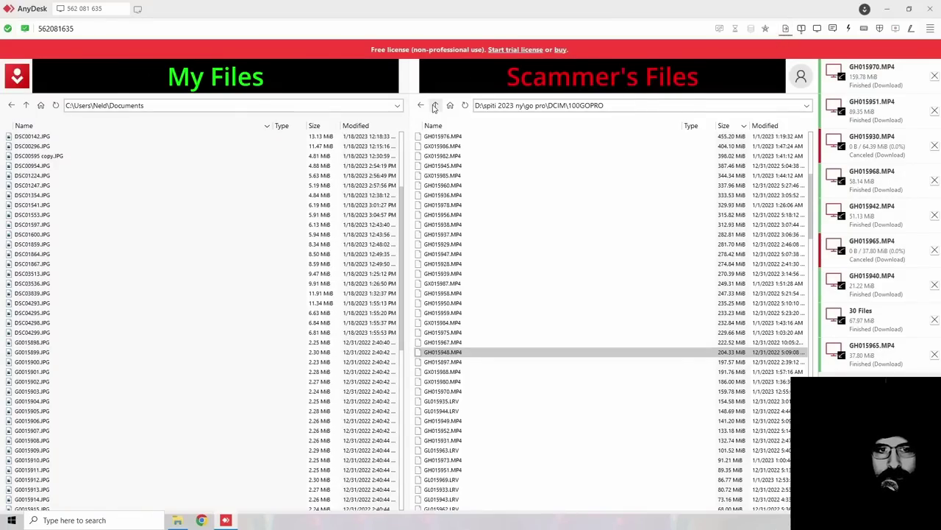
Step: Navigate up from DCIM to drive D:, peeking into New folder and Assassin's Creed Chronicles - India
click(436, 105)
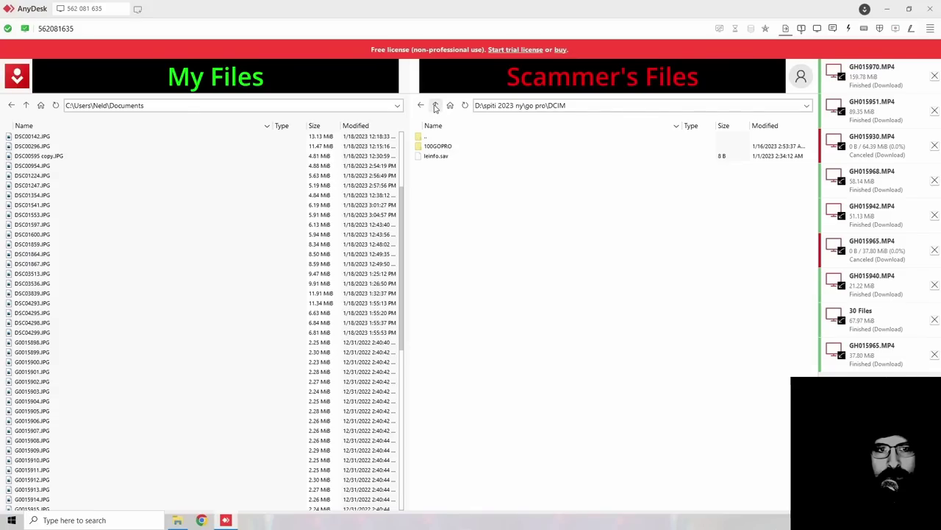
click(436, 106)
click(436, 106)
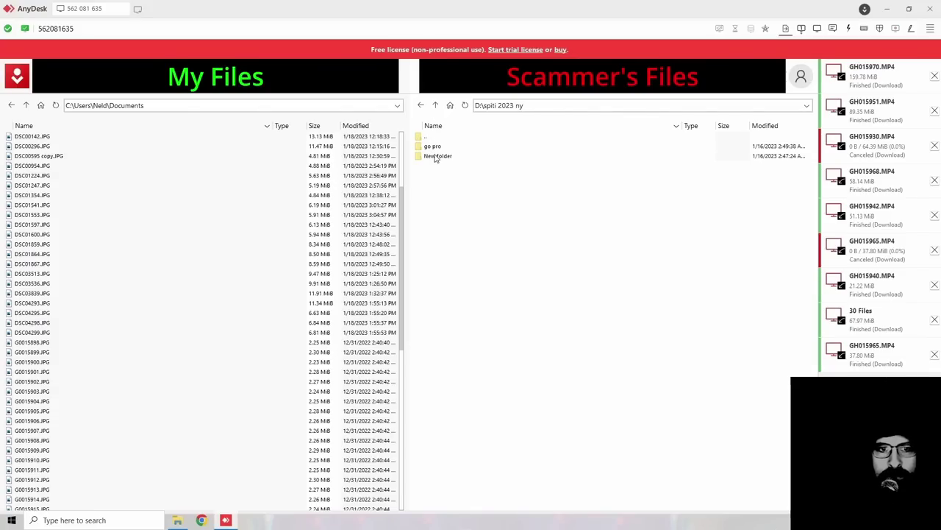
double_click(437, 156)
click(436, 106)
click(436, 105)
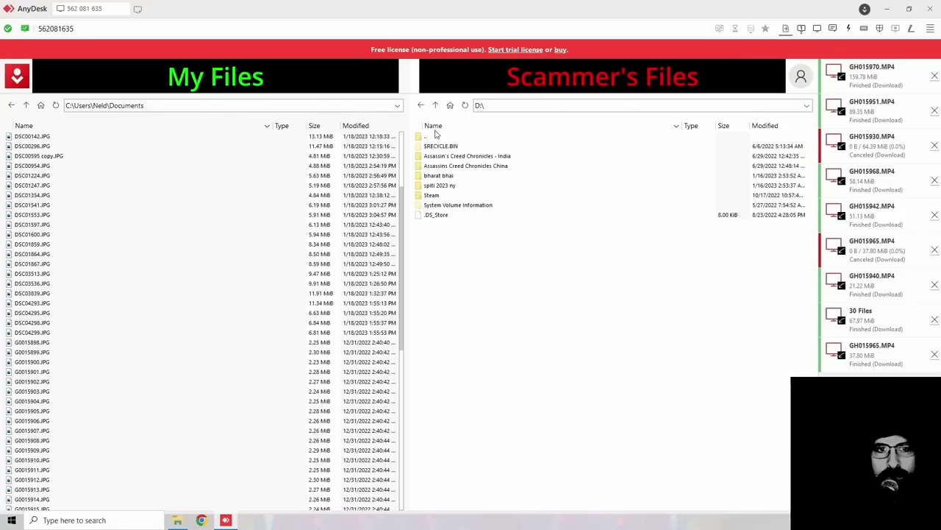
click(437, 157)
double_click(437, 157)
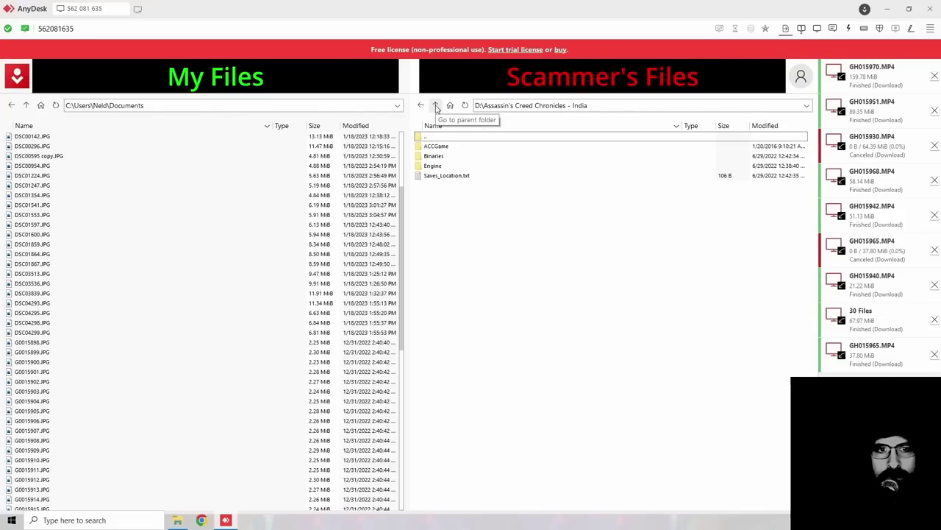
click(436, 106)
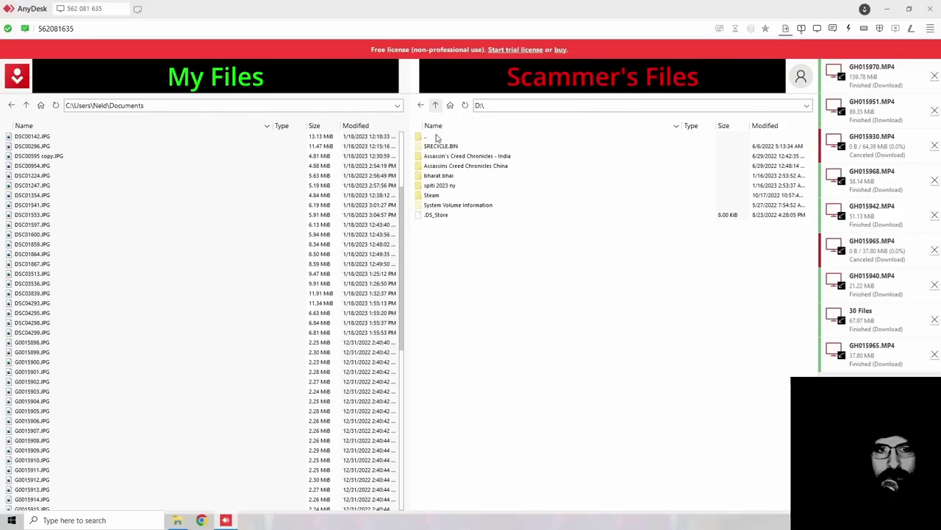
Step: Open the scammer's Steam userdata folder down to the numbered user's config folder
double_click(440, 196)
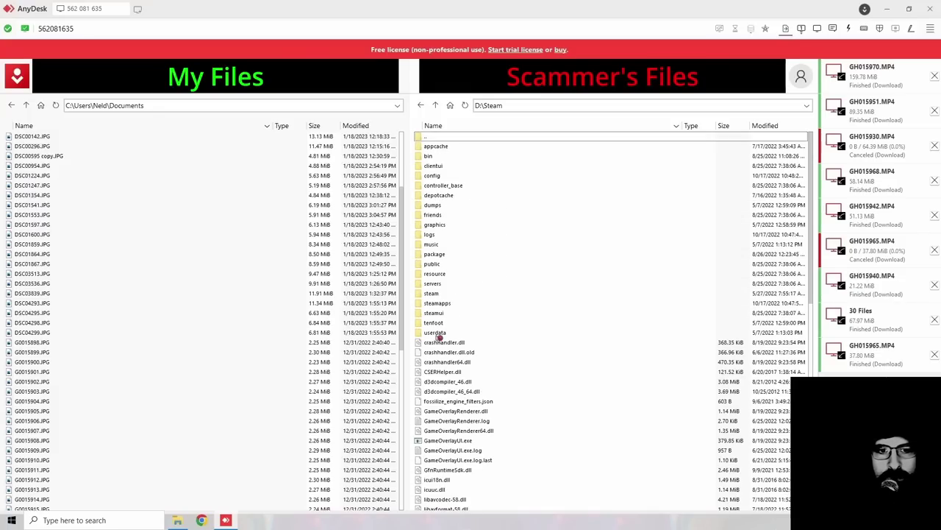
double_click(437, 334)
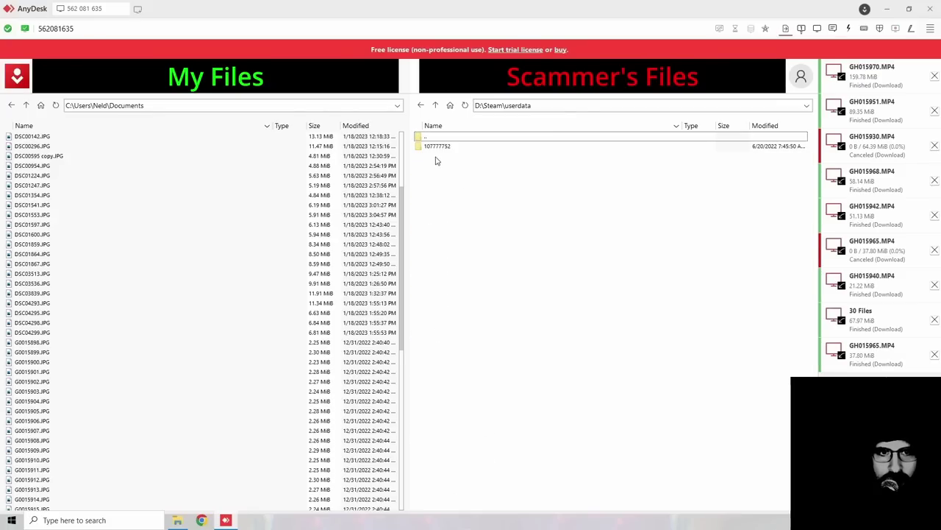
double_click(438, 149)
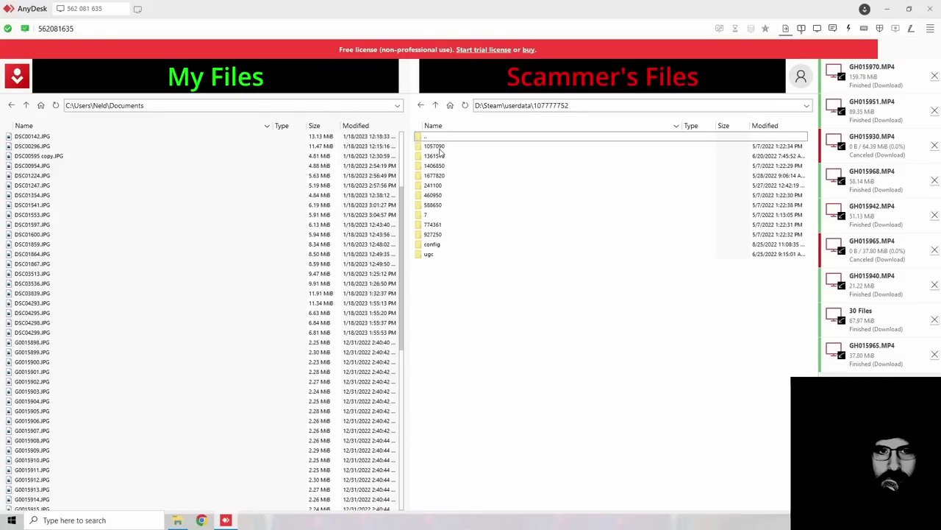
click(440, 149)
double_click(436, 243)
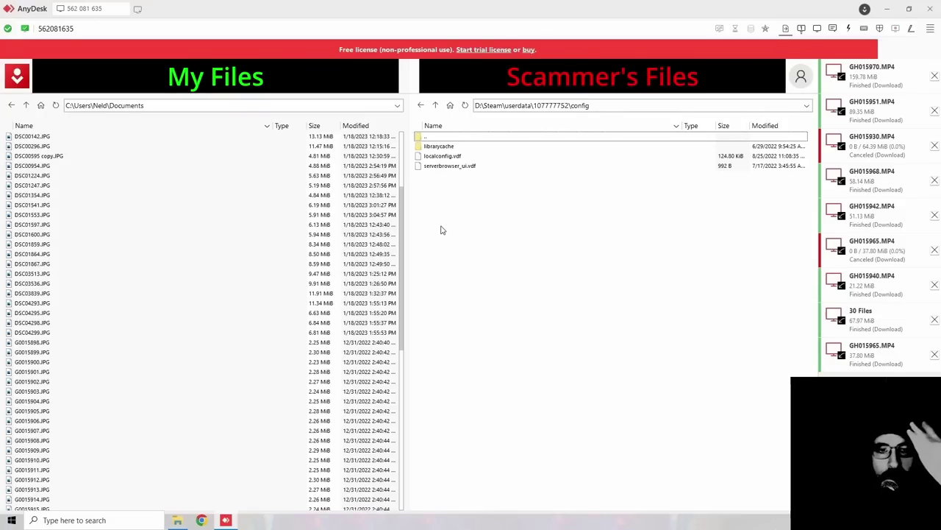
Step: Climb back up from the Steam config folder to the drive list and watch the scammer's screen
click(437, 106)
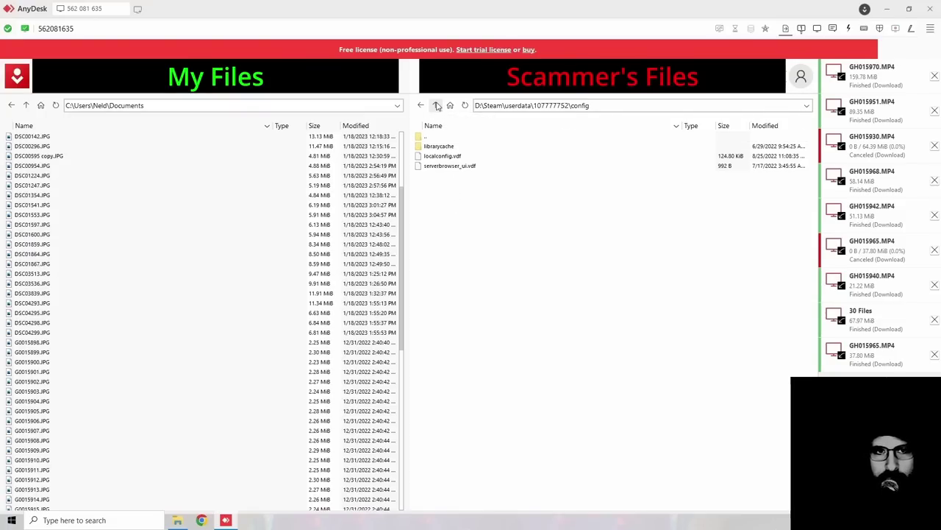
click(436, 106)
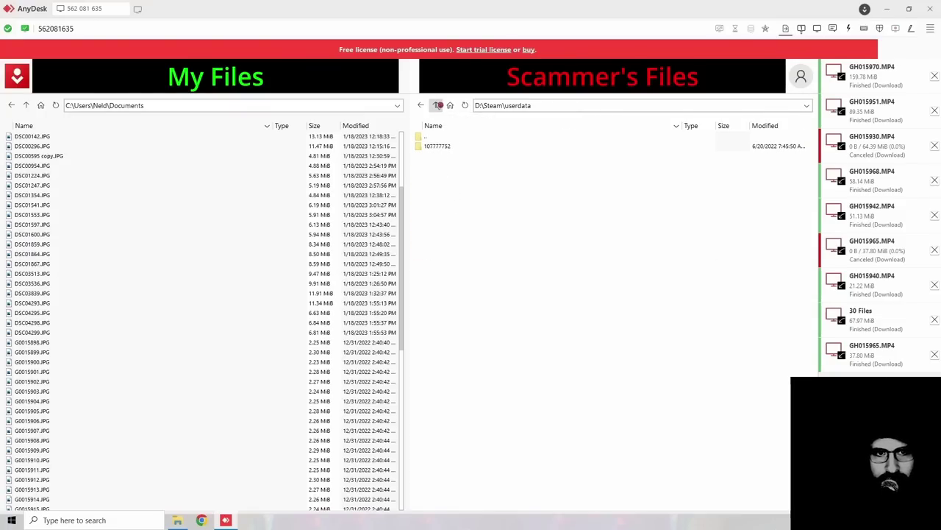
click(437, 105)
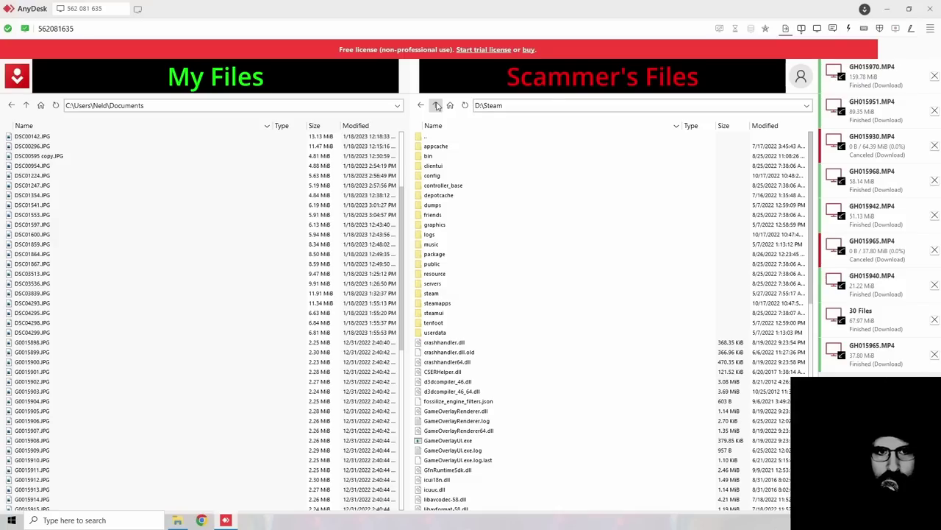
click(437, 105)
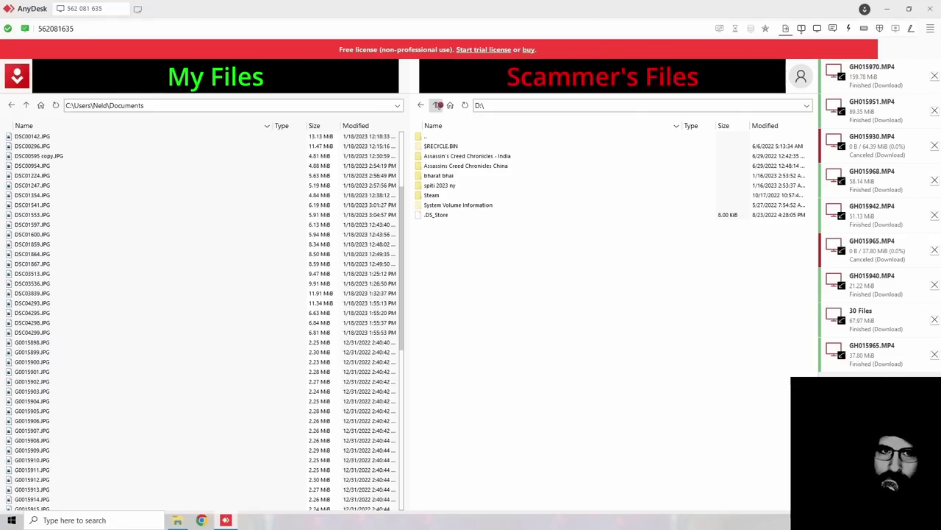
click(436, 106)
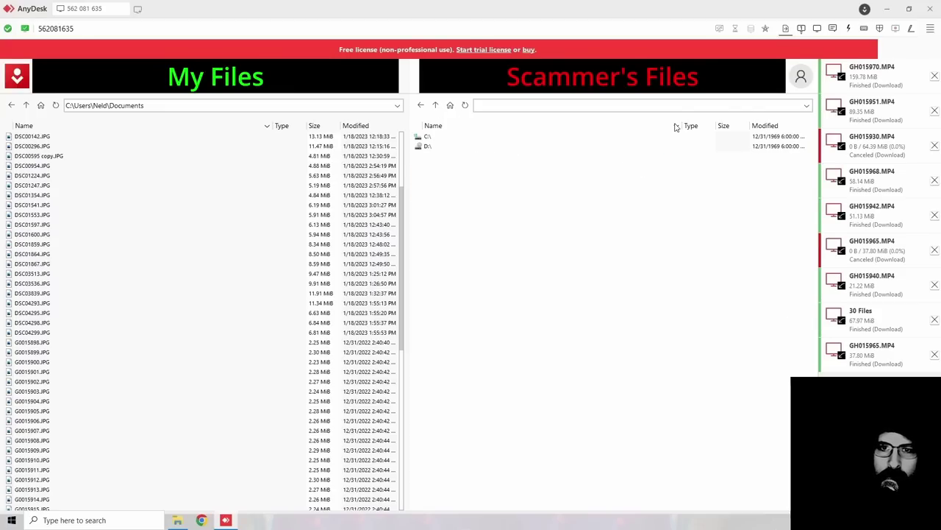
click(801, 29)
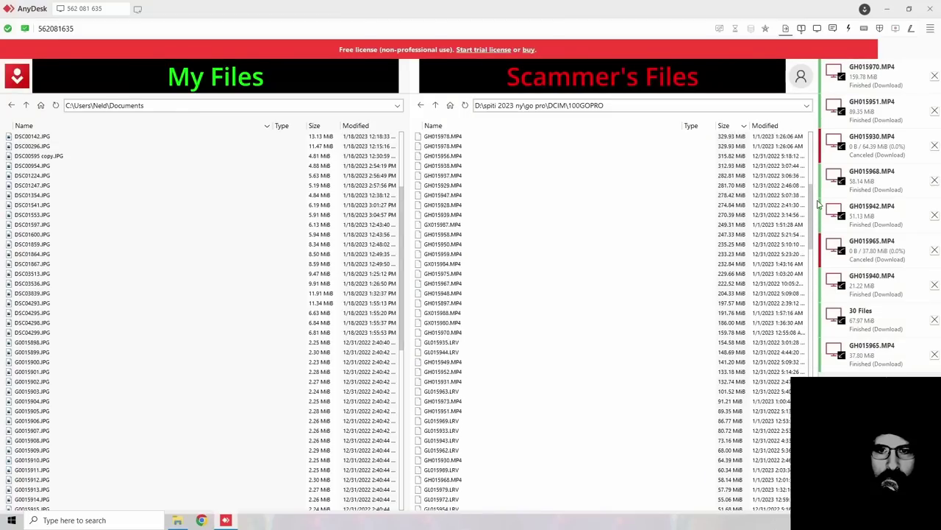
Step: Download GH015950.MP4 through GH015948.MP4, choosing Don't copy for the existing GH015950.MP4
scroll(818, 202, up, 2)
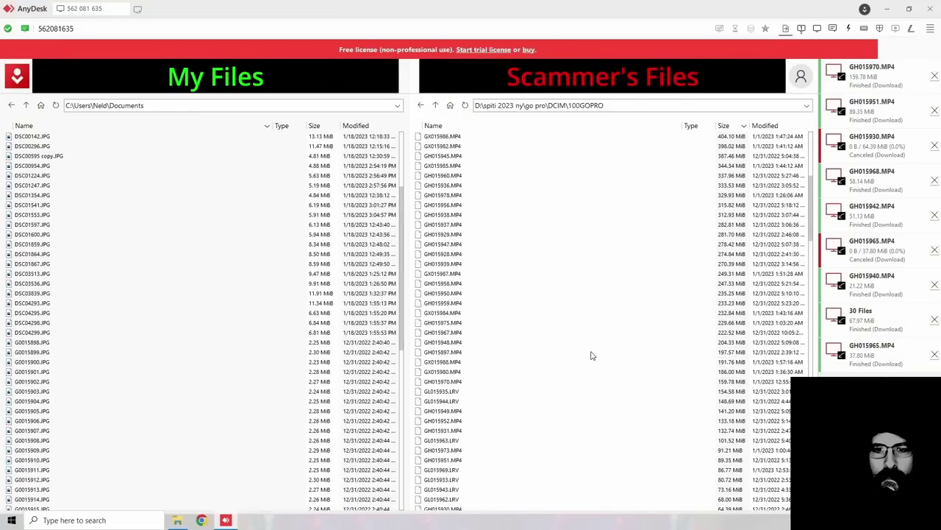
click(464, 345)
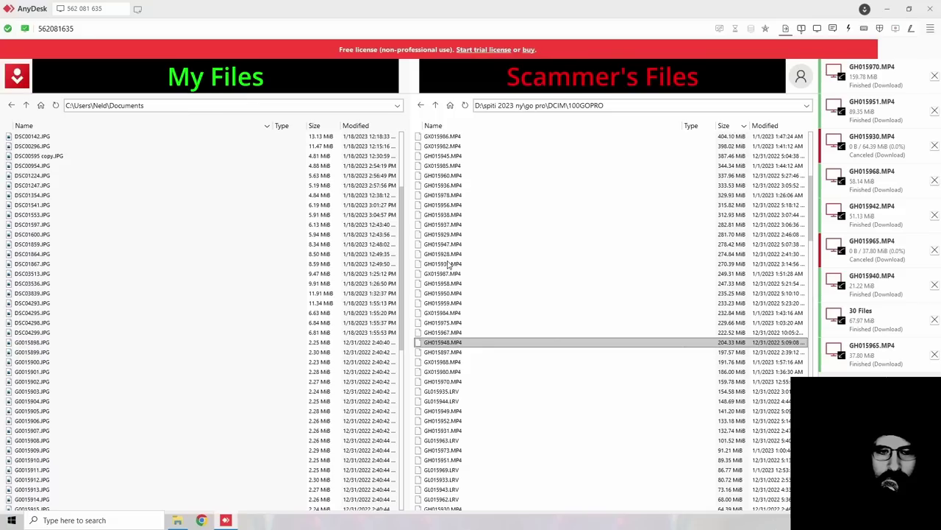
shift+click(448, 264)
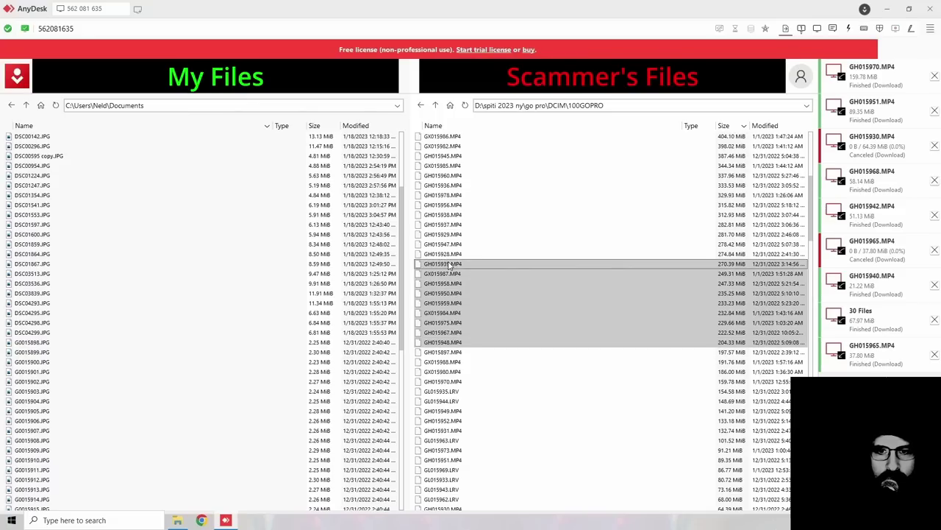
shift+click(443, 295)
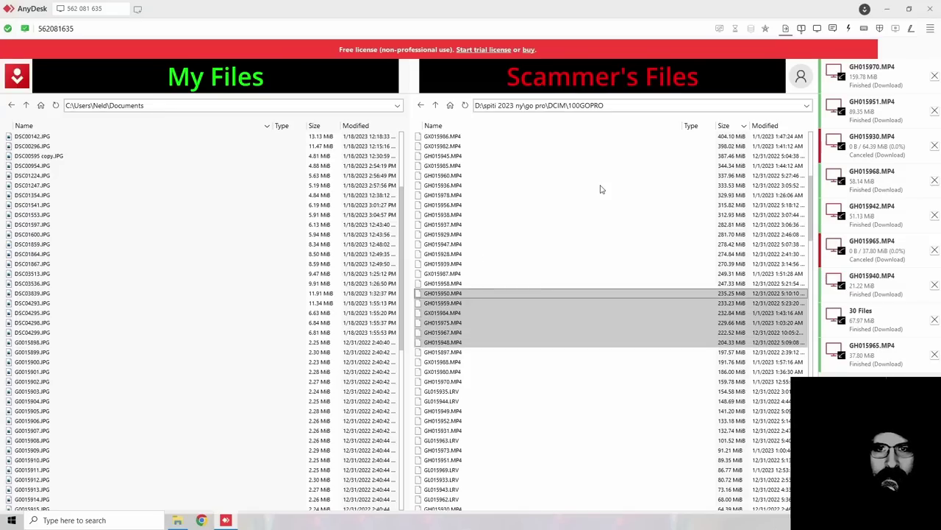
right_click(487, 309)
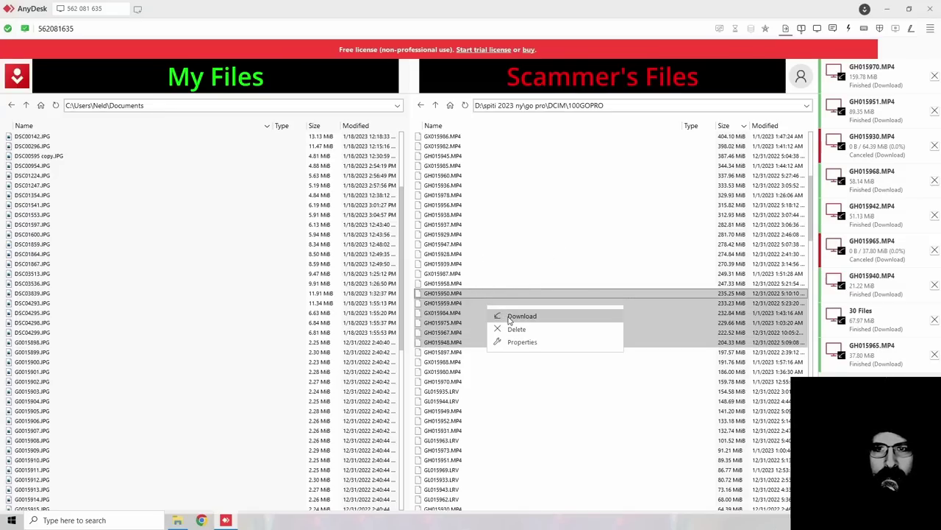
click(503, 315)
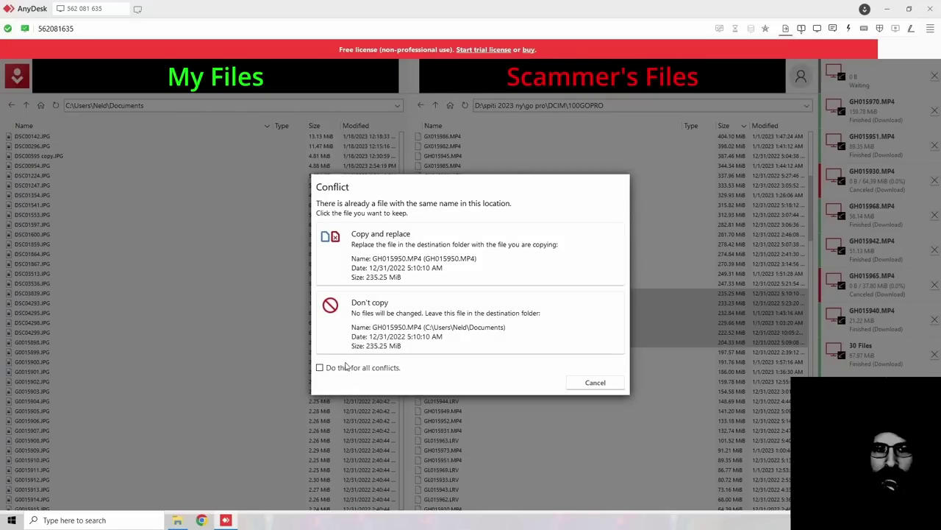
click(417, 325)
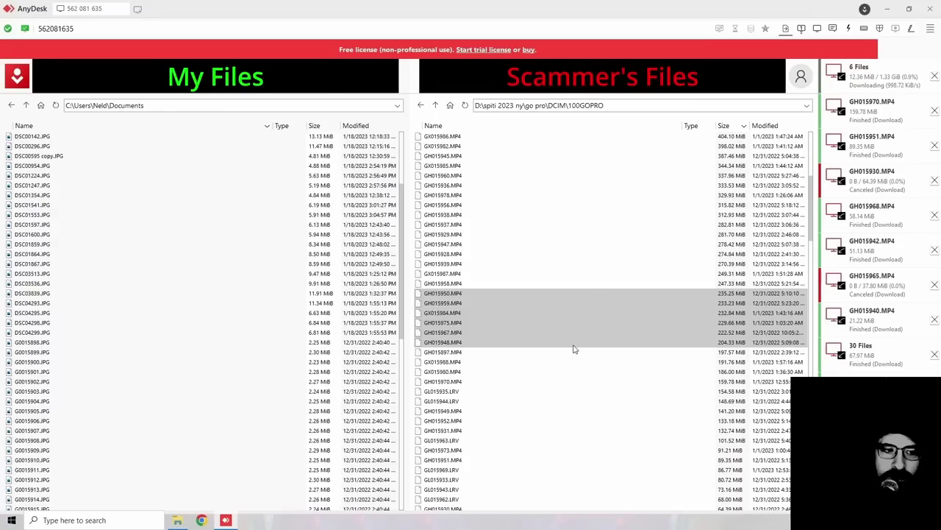
Step: Scroll through the file list, then return to watching the scammer's screen
scroll(302, 333, up, 5)
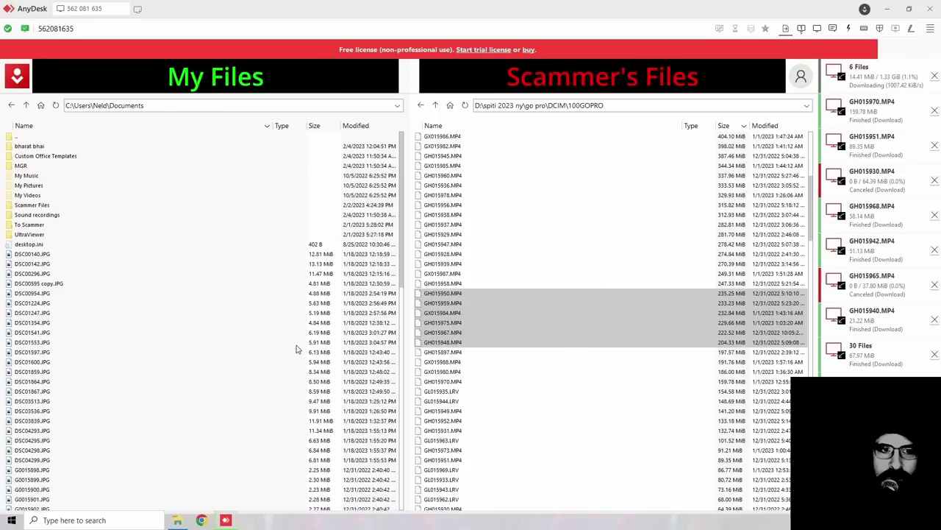
scroll(297, 342, down, 10)
scroll(298, 350, down, 10)
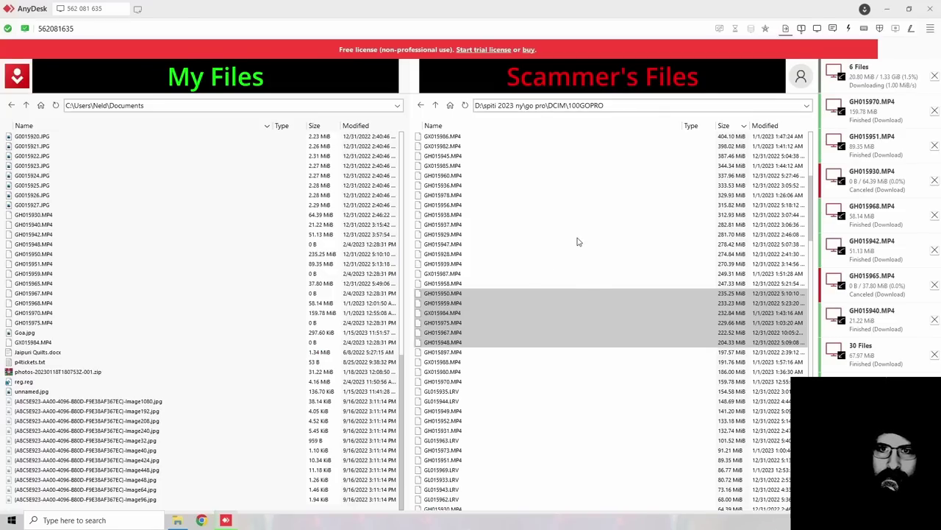
click(802, 28)
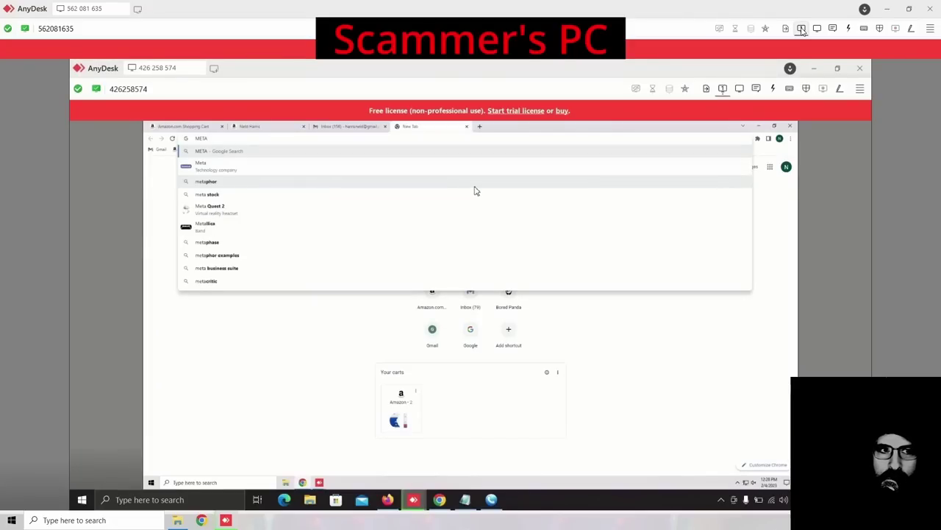
Step: Search Google for 'metaverse' from the VER suggestion and expand 'What is exactly metaverse?'
text(VER)
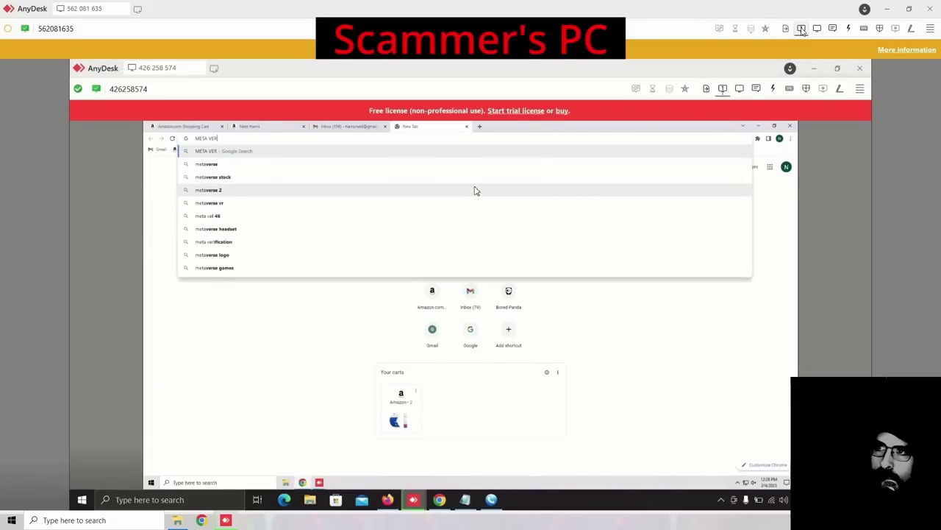
key(Down)
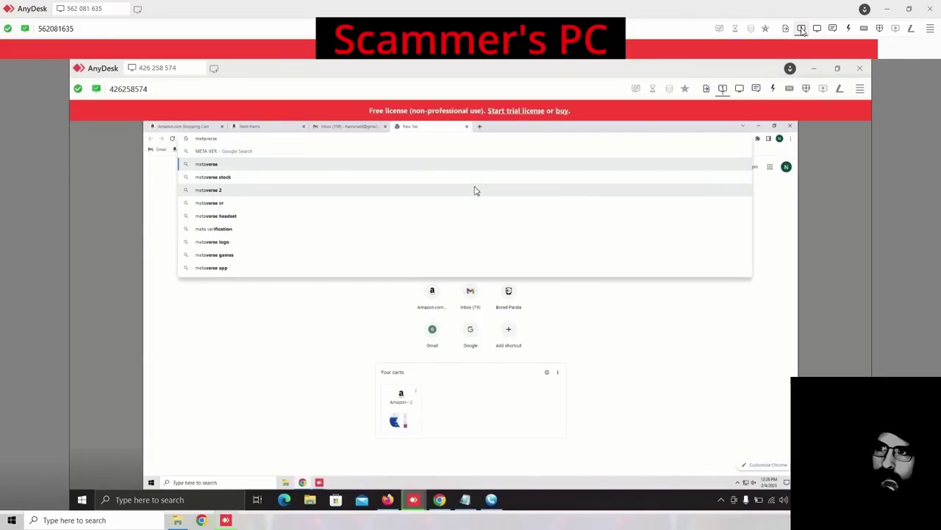
key(Return)
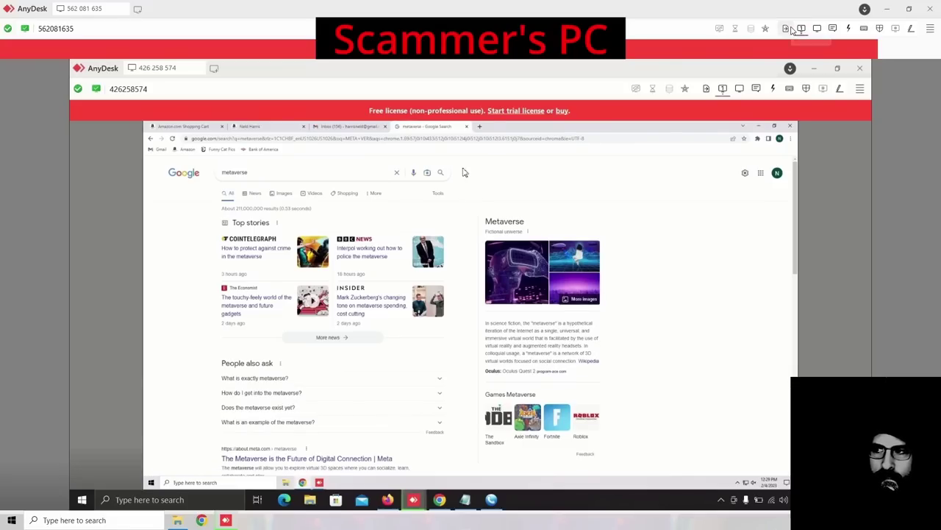
scroll(441, 280, down, 1)
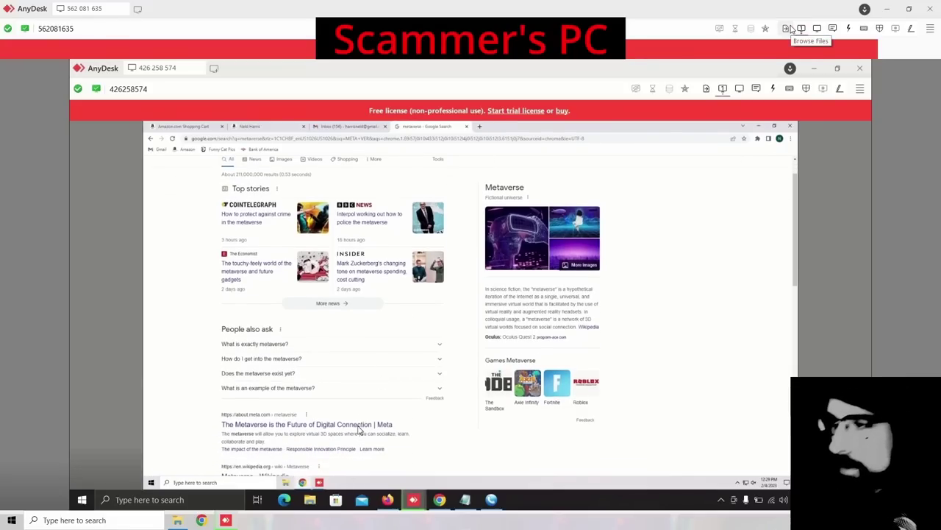
click(439, 345)
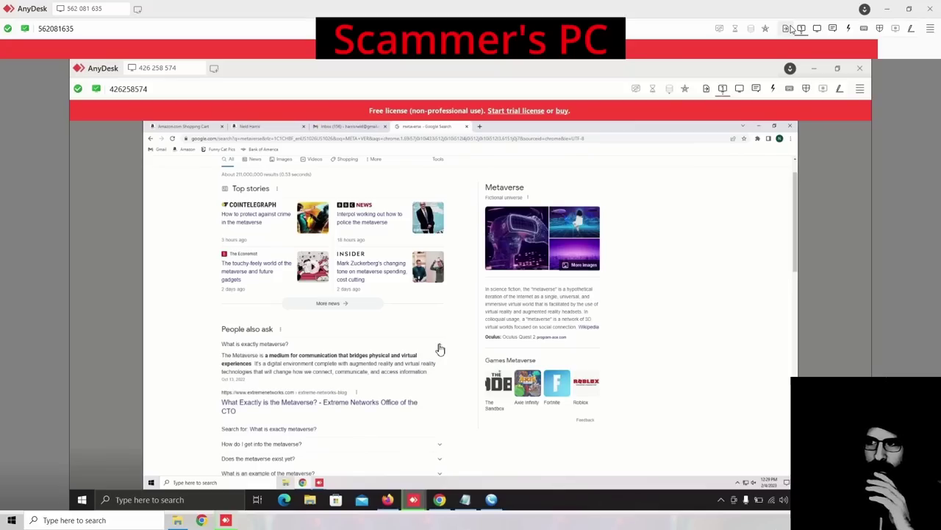
scroll(437, 350, down, 1)
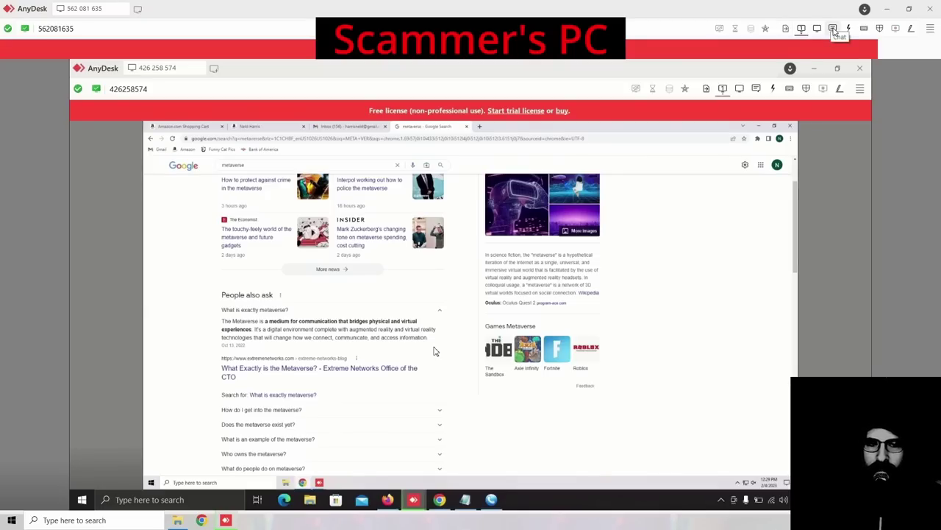
Step: Check the six-video download progress repeatedly, ending on the file transfer view at 9.1%
click(786, 28)
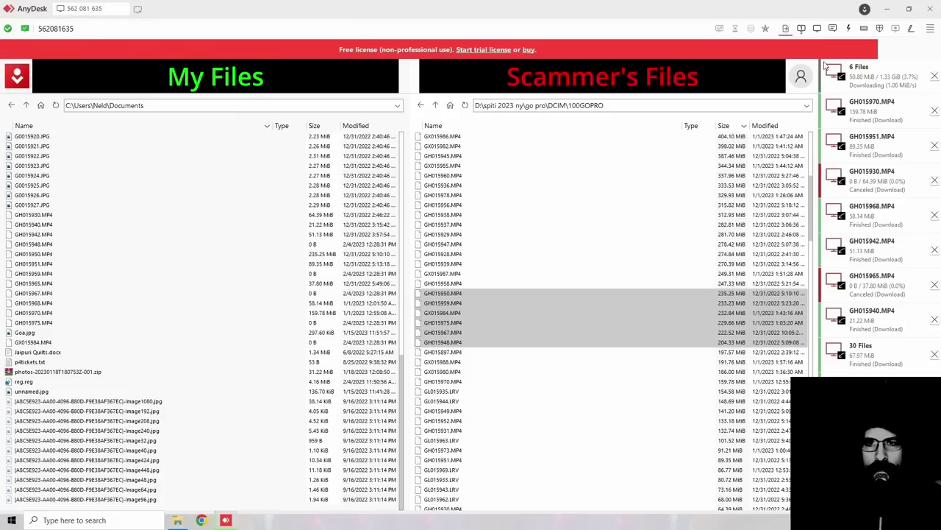
click(802, 30)
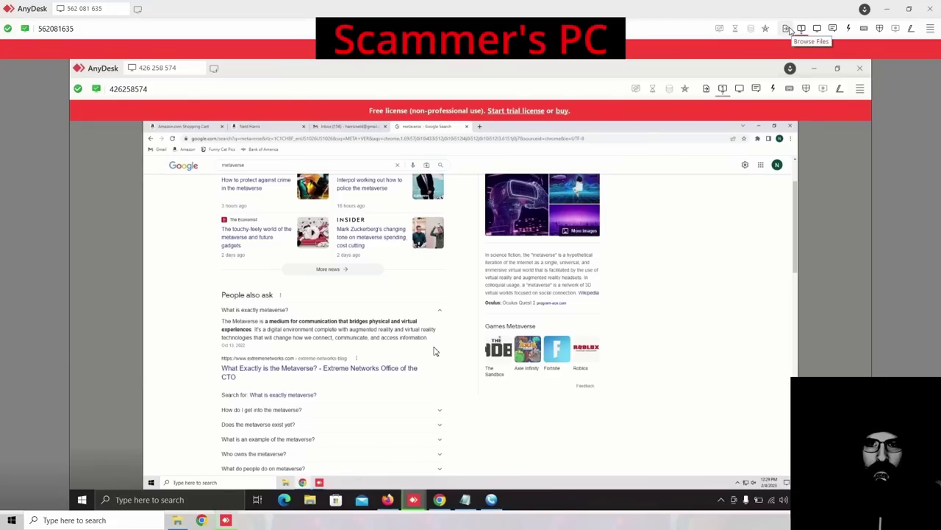
click(786, 28)
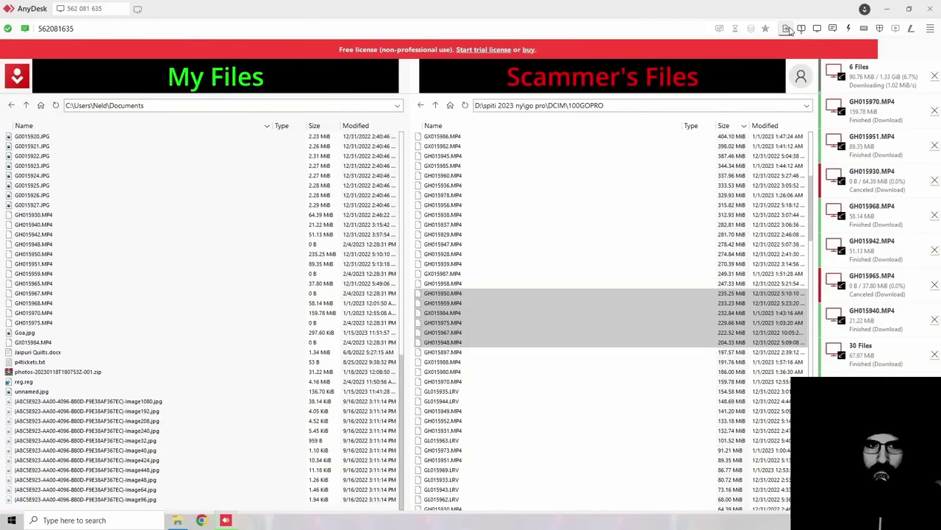
click(802, 29)
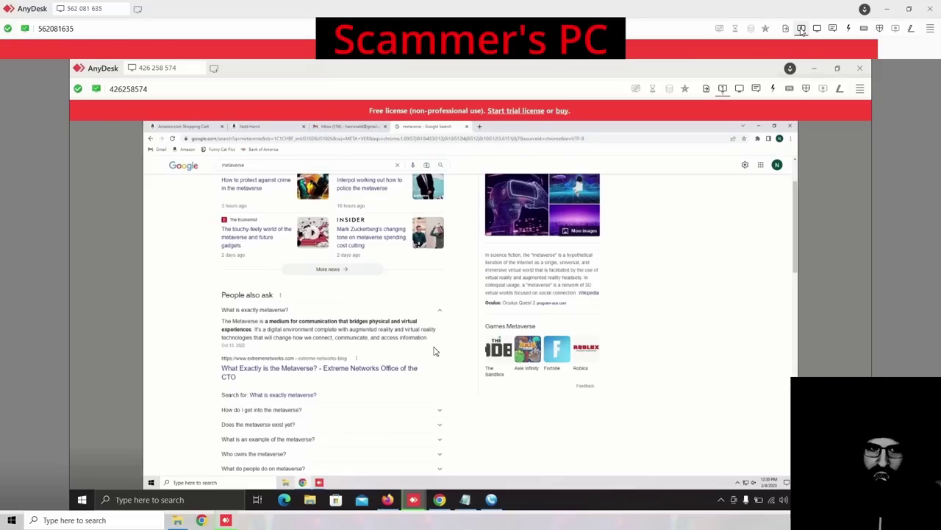
scroll(466, 337, up, 2)
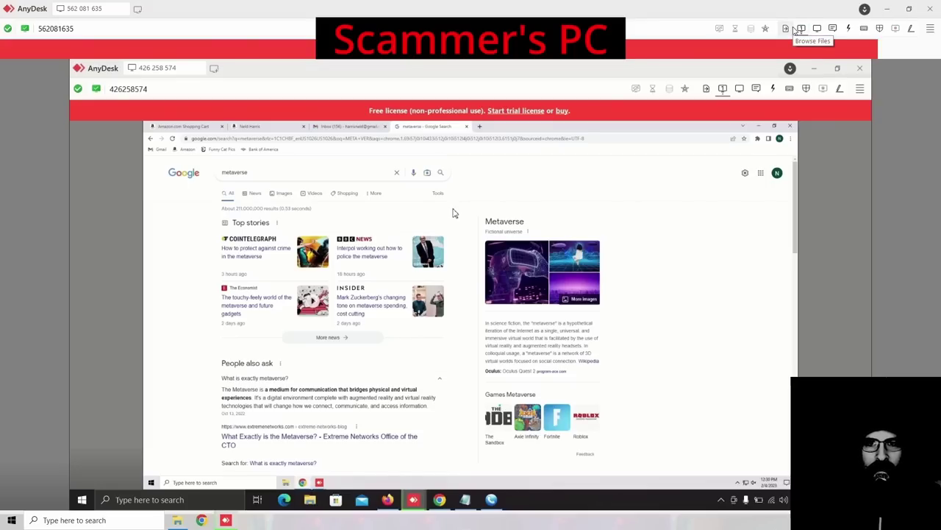
click(795, 30)
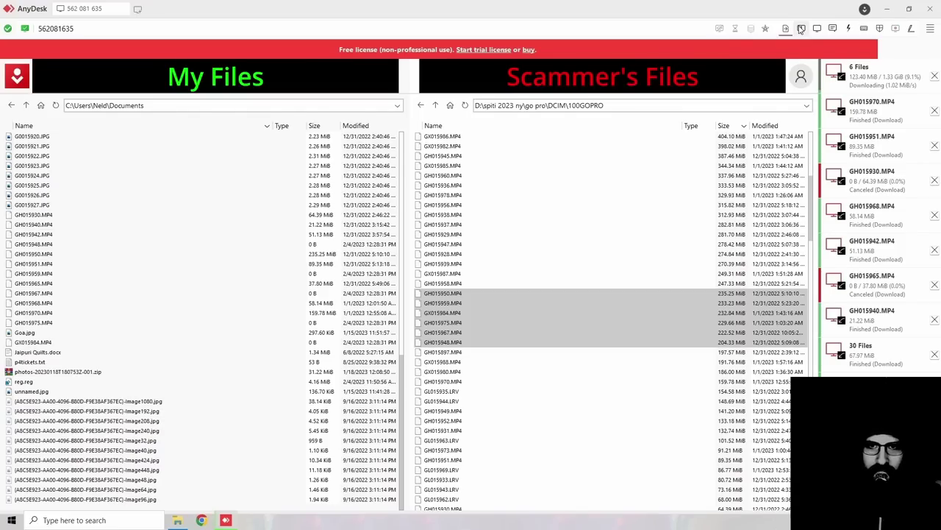
click(800, 28)
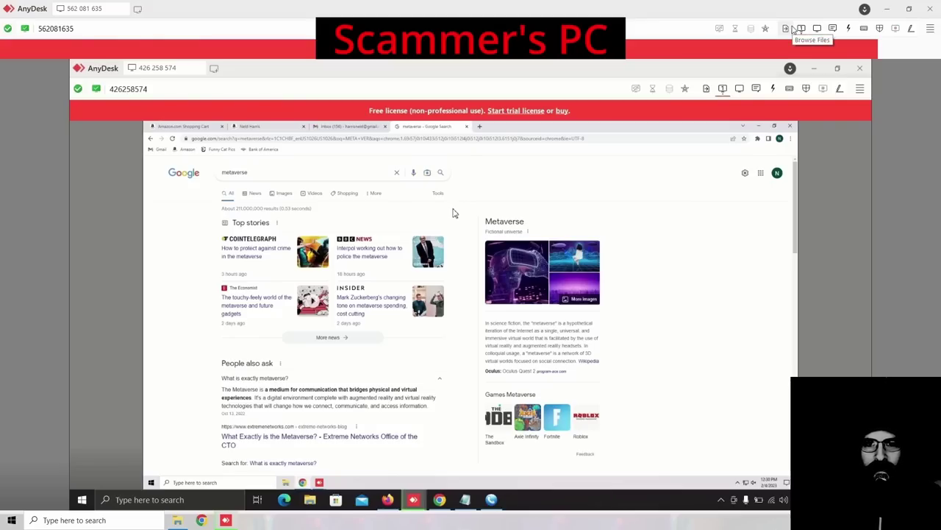
click(793, 29)
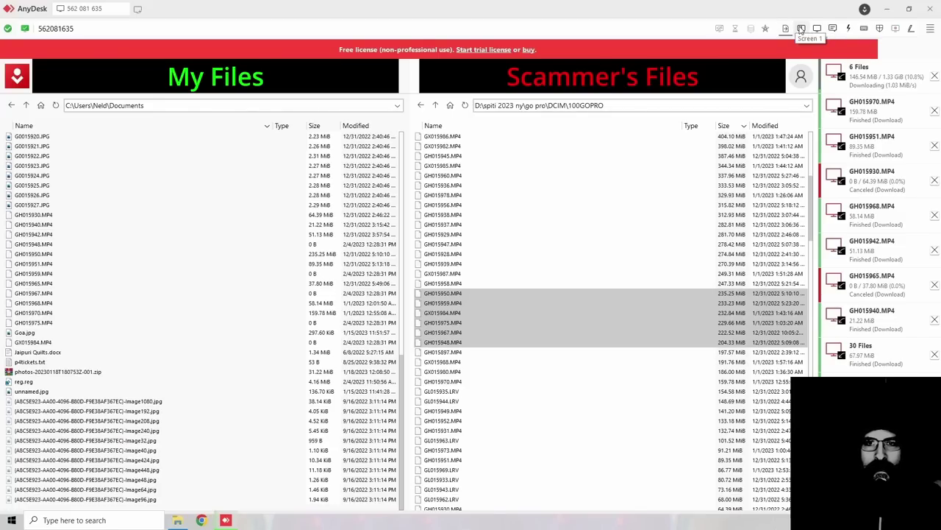
click(802, 28)
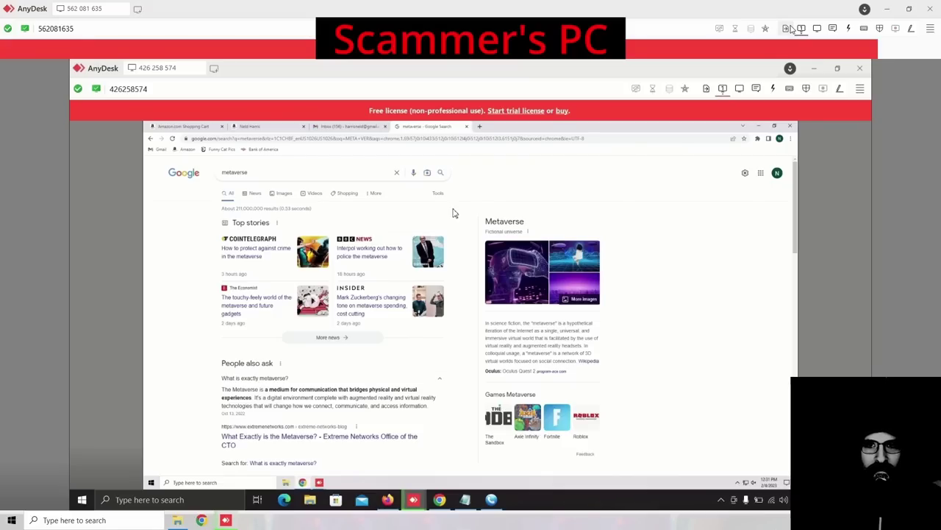
click(787, 28)
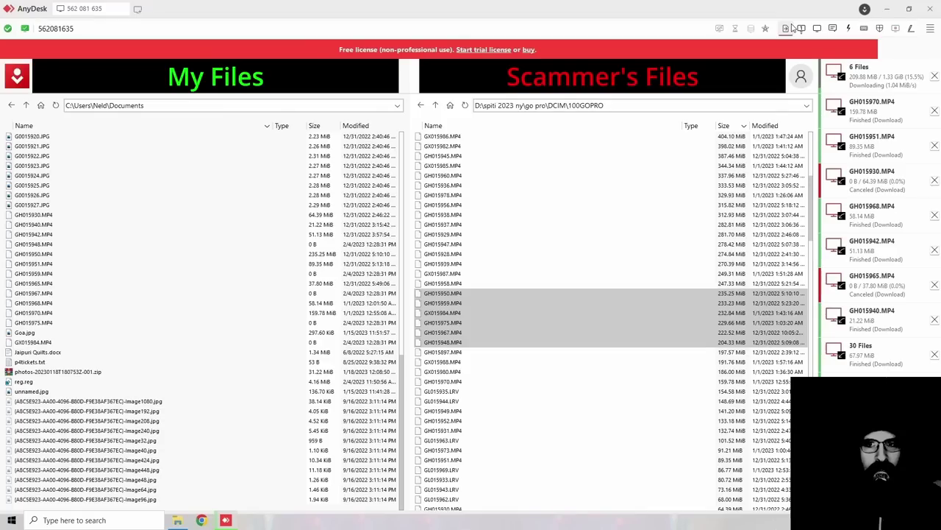
Step: Clear the six finished and canceled transfer entries, including GH015965, and return to the scammer's screen
click(935, 111)
click(934, 112)
click(935, 112)
click(935, 112)
click(935, 112)
click(935, 111)
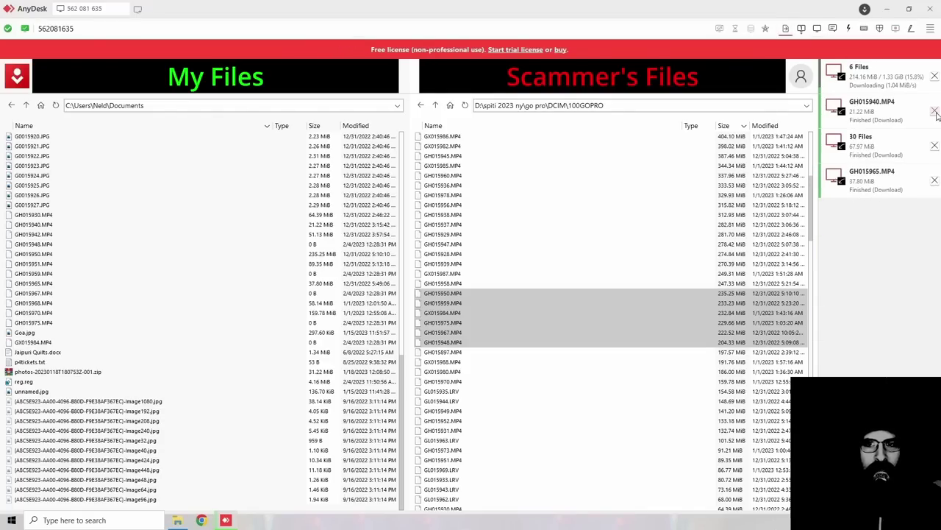
click(935, 112)
click(935, 112)
click(934, 112)
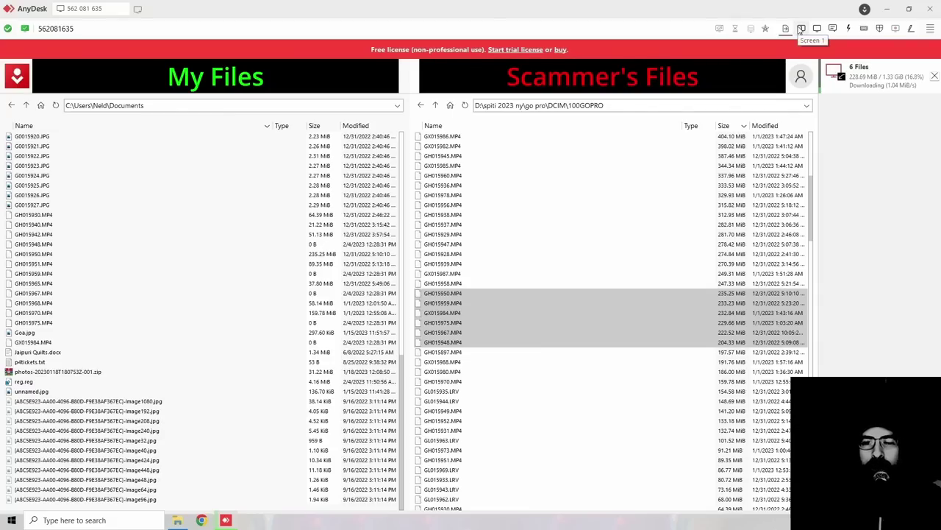
click(800, 29)
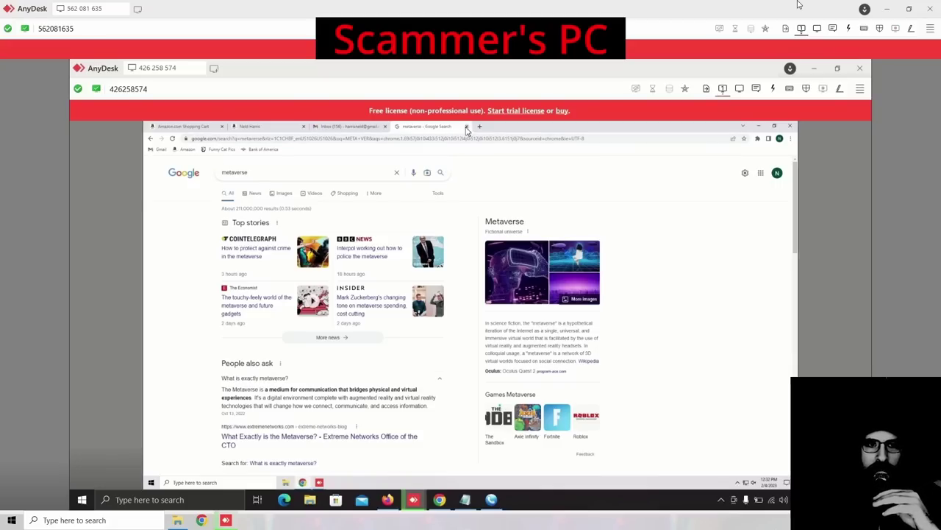
Step: Close the metaverse tab, search the scammer's Gmail for 'BANK OF', then clear the search
click(466, 128)
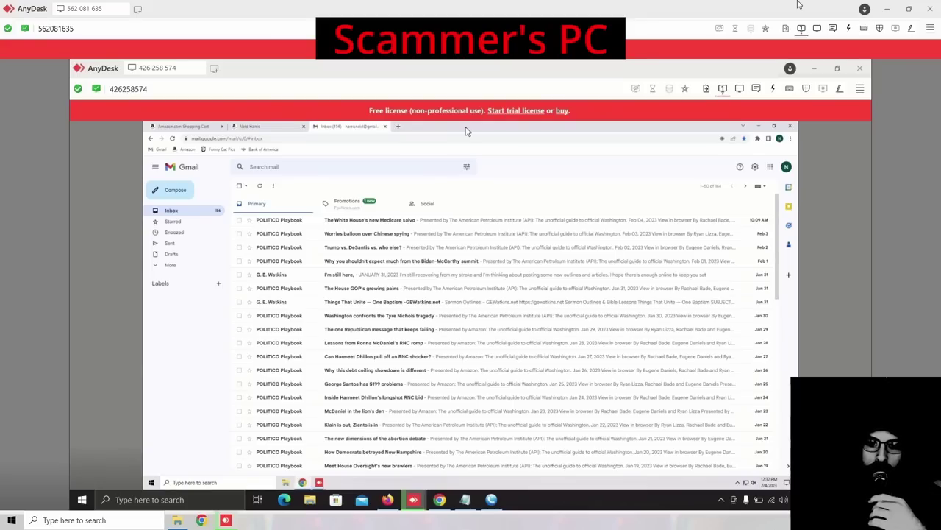
click(399, 167)
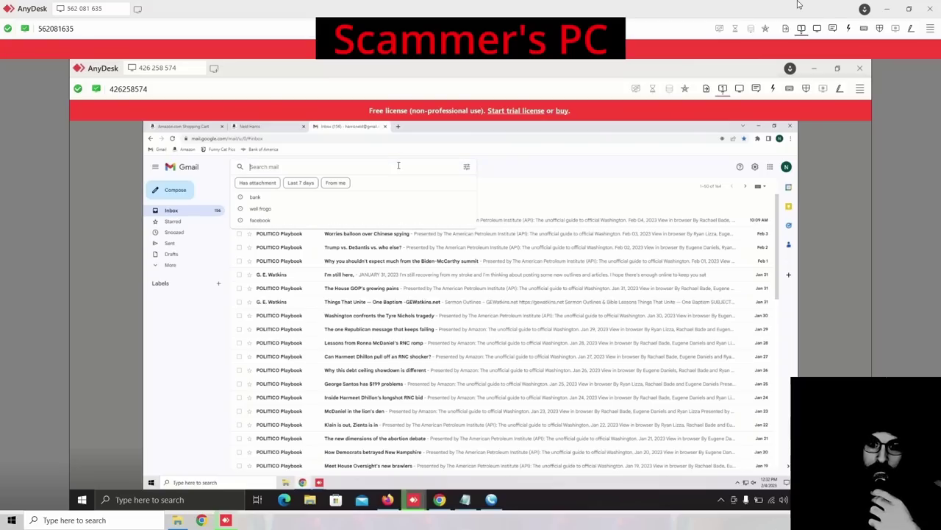
text(BANK)
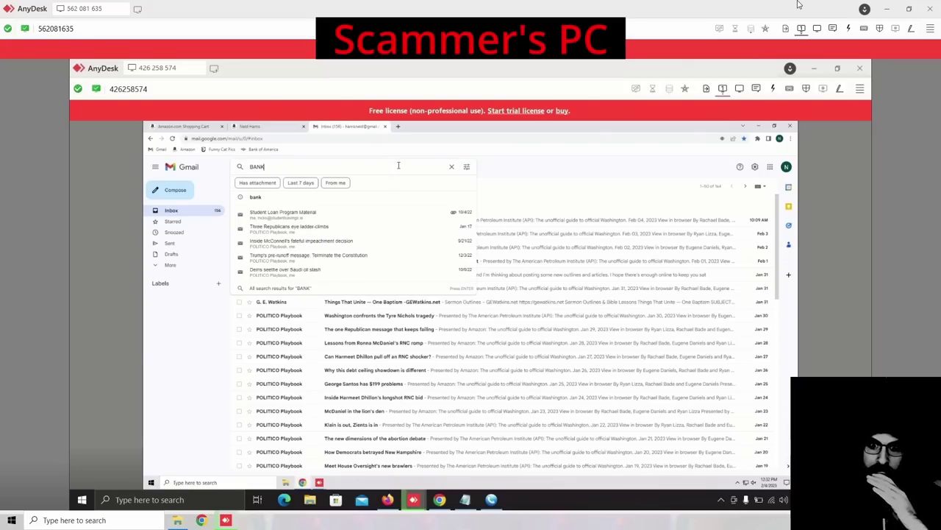
text( OF)
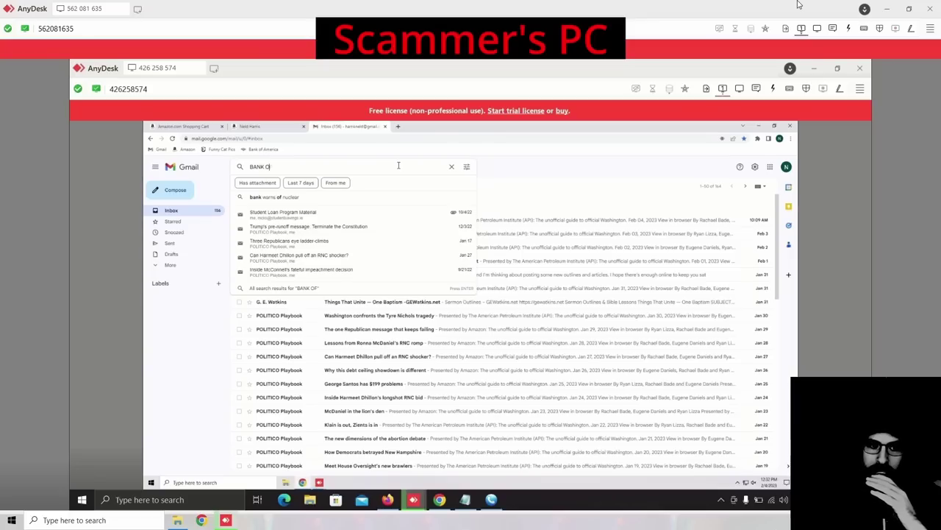
key(BackSpace)
key(BackSpace)
key(BackSpace)
key(BackSpace)
key(BackSpace)
key(BackSpace)
key(BackSpace)
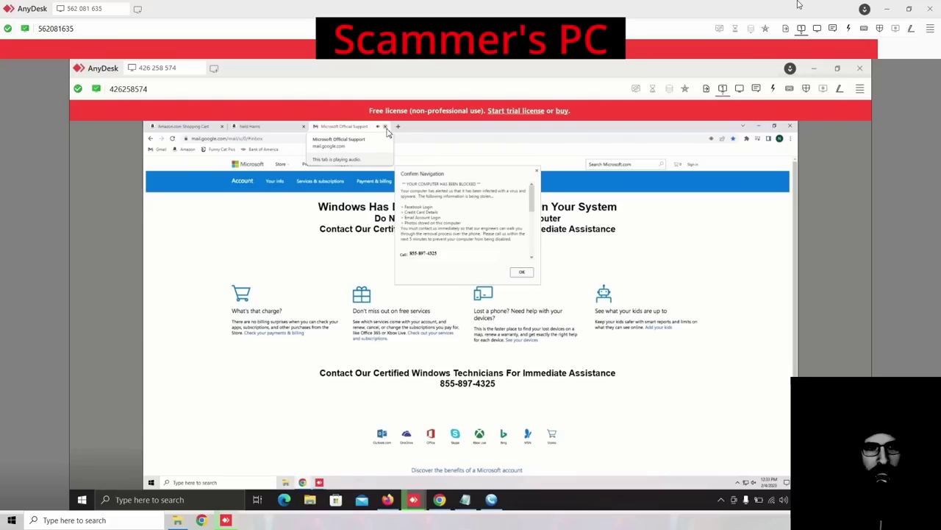
Step: Close the fake Microsoft support tab, open a new tab, minimize the nested AnyDesk window, show file transfer
click(385, 127)
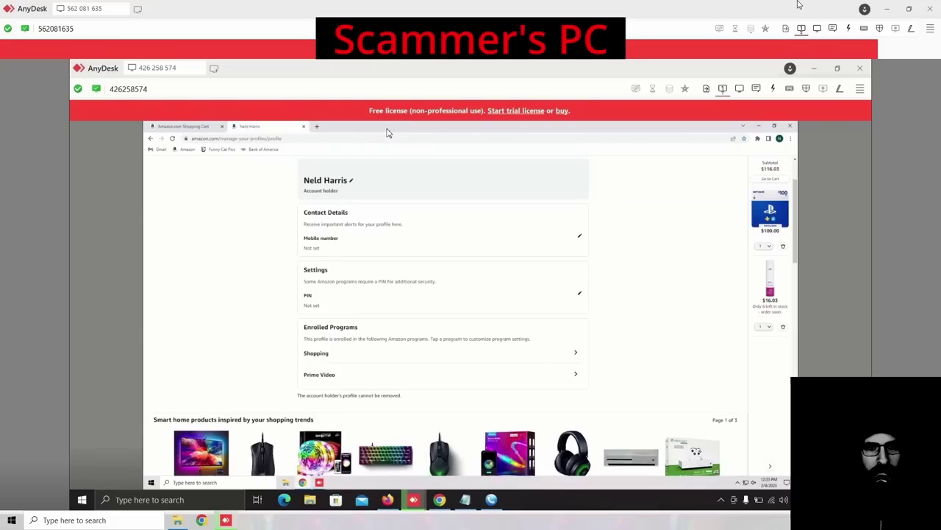
click(317, 128)
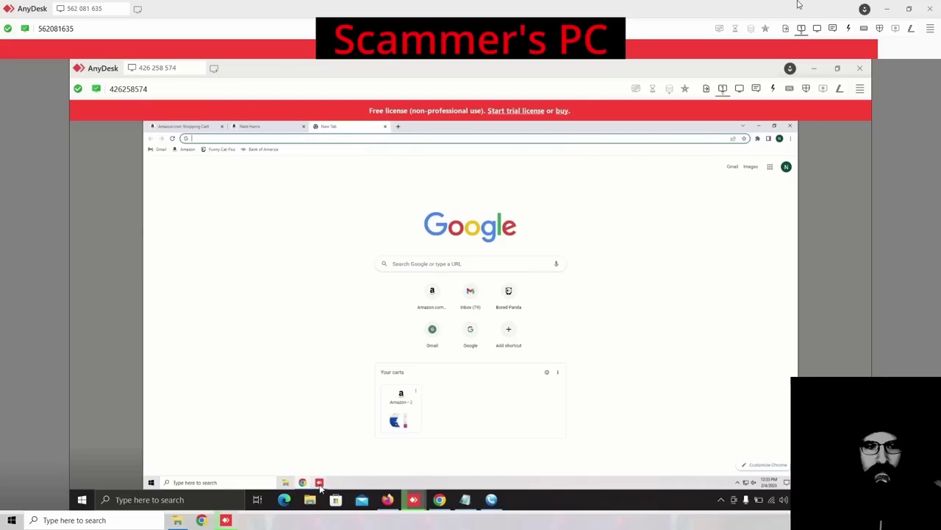
mouse_move(321, 487)
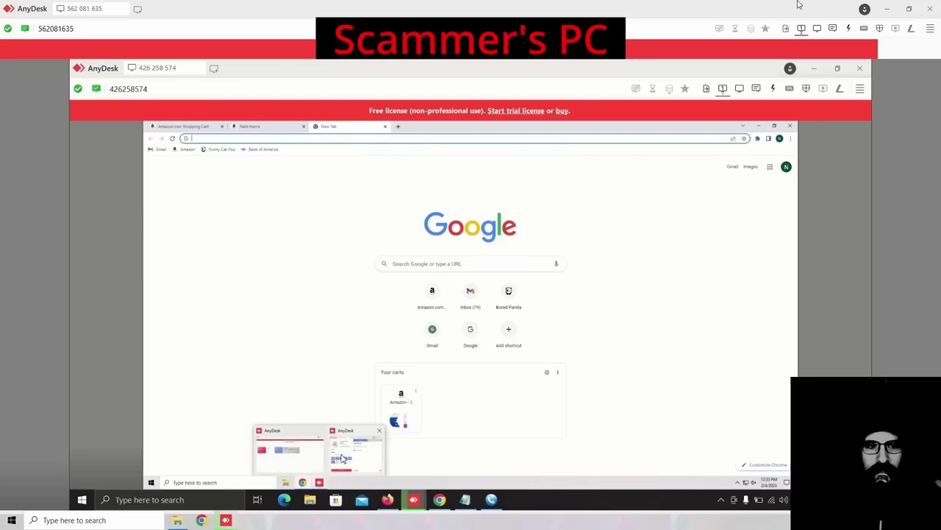
click(342, 457)
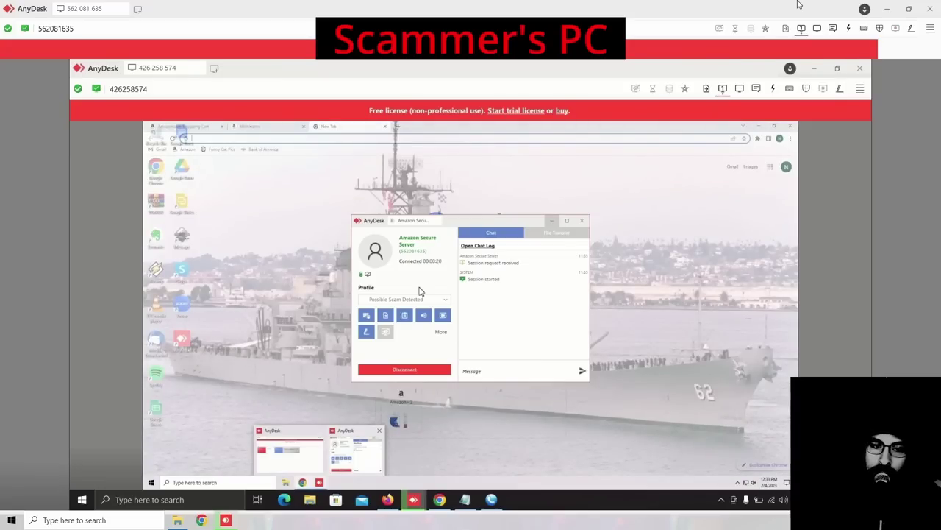
click(420, 265)
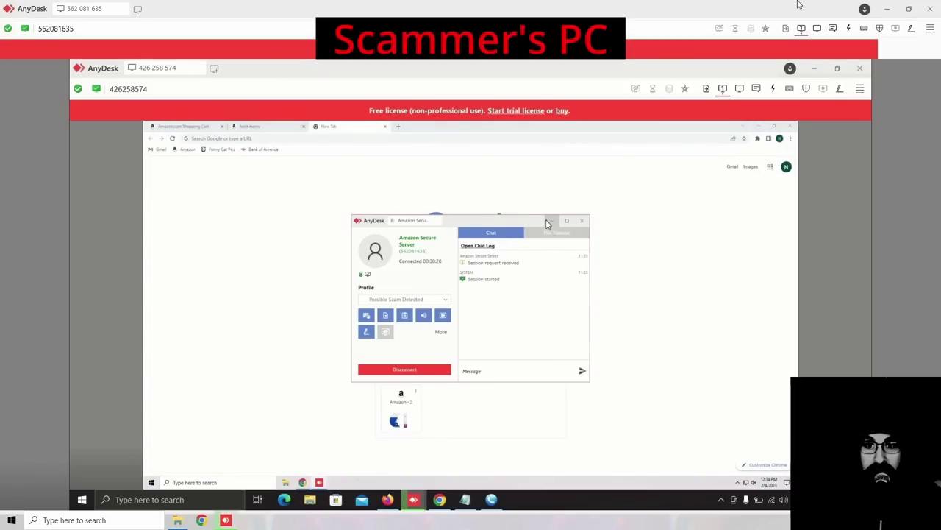
click(547, 220)
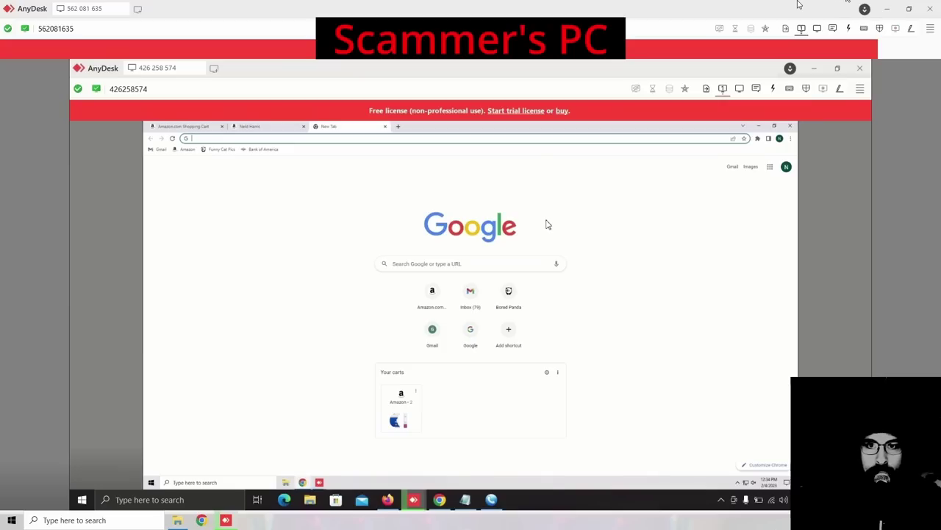
click(786, 28)
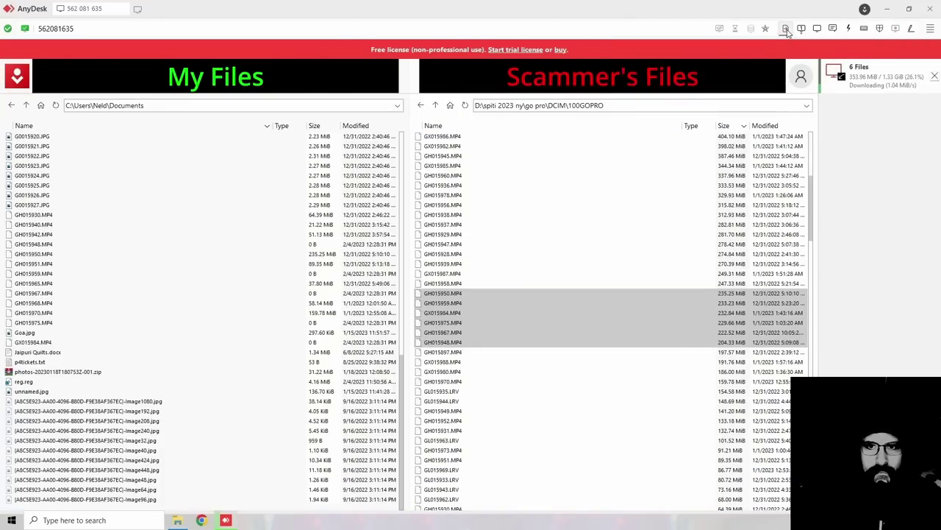
Step: Switch between the scammer's screen and the GoPro download progress twice, ending on the remote screen
click(802, 28)
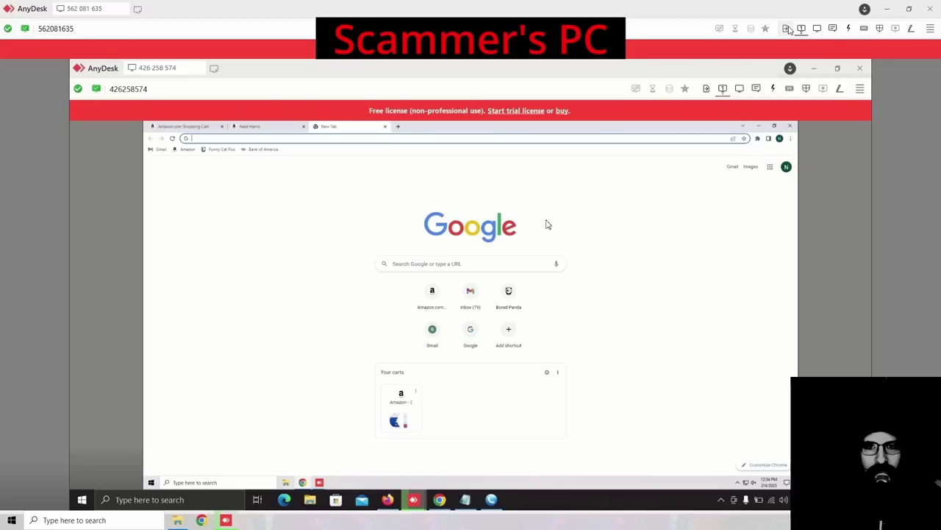
click(787, 29)
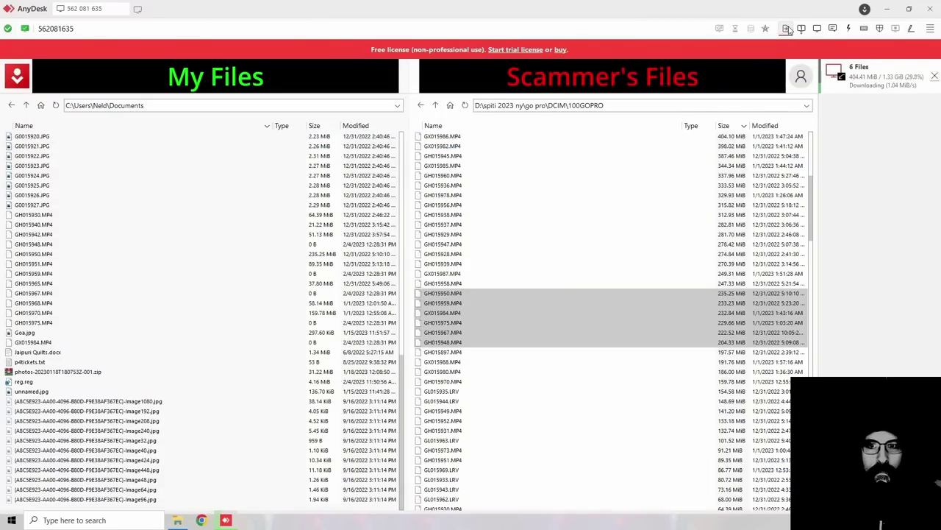
click(802, 29)
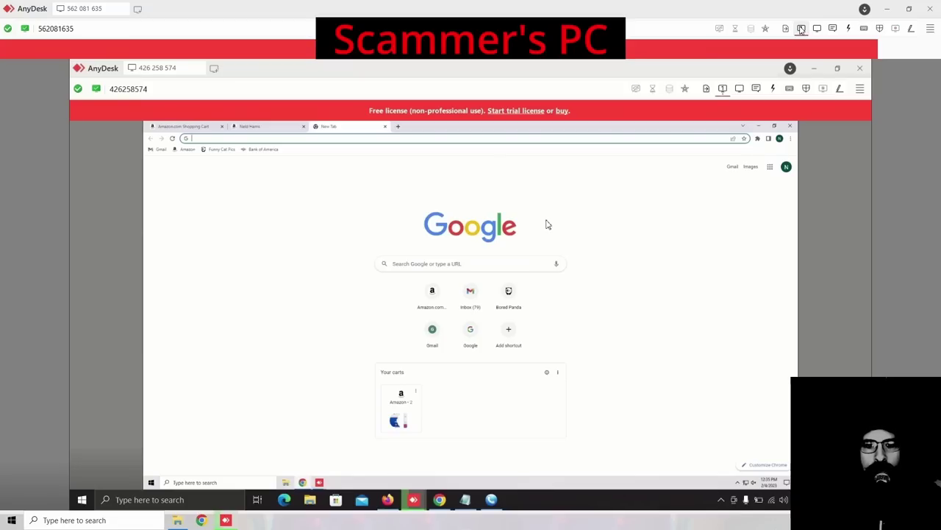
click(801, 29)
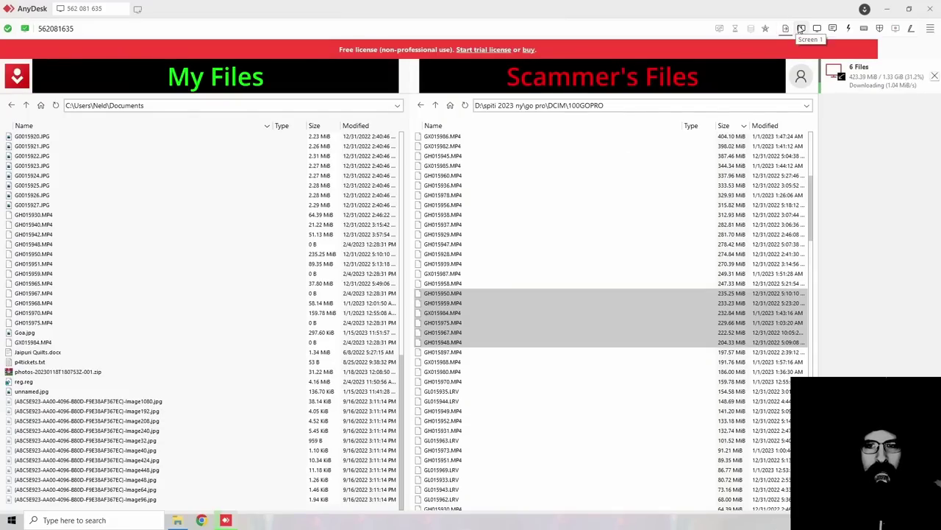
click(801, 28)
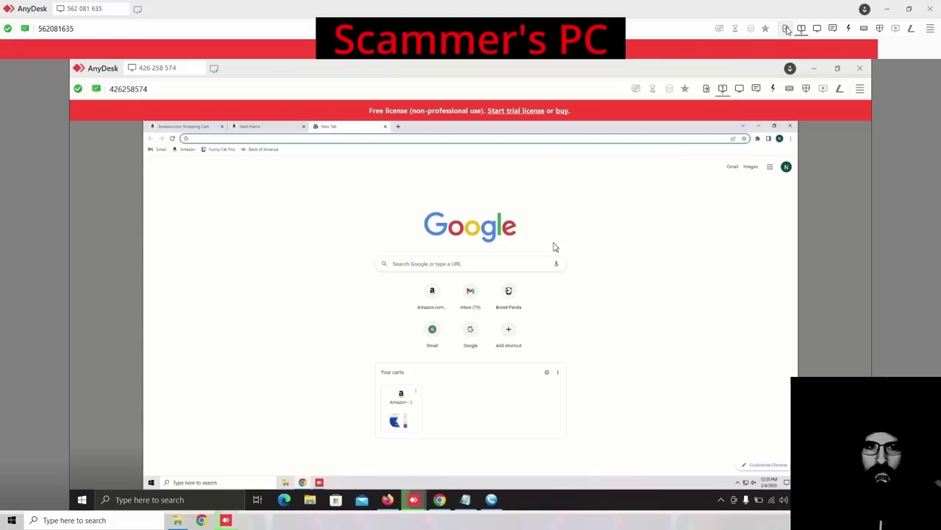
click(488, 498)
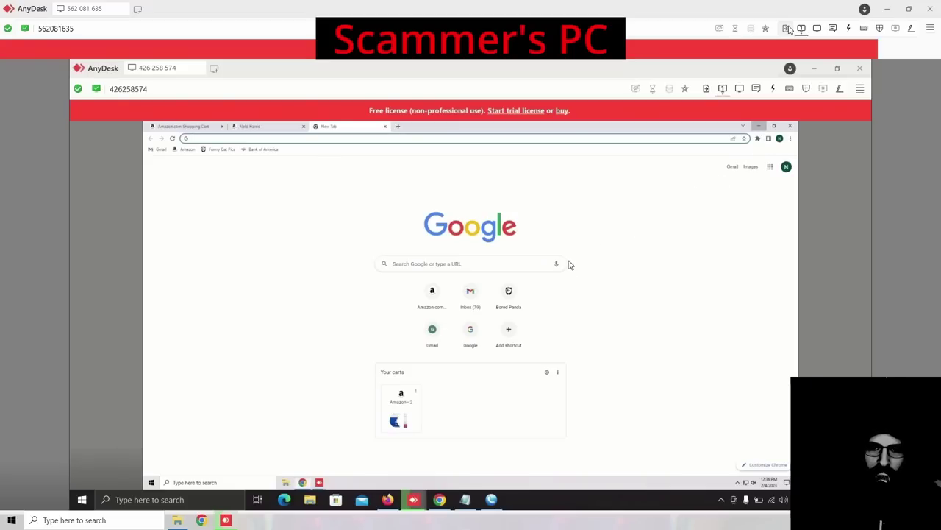
Step: Minimize Chrome and create a default-named new text document on the scammer's desktop, then view the transfer
key(super+d)
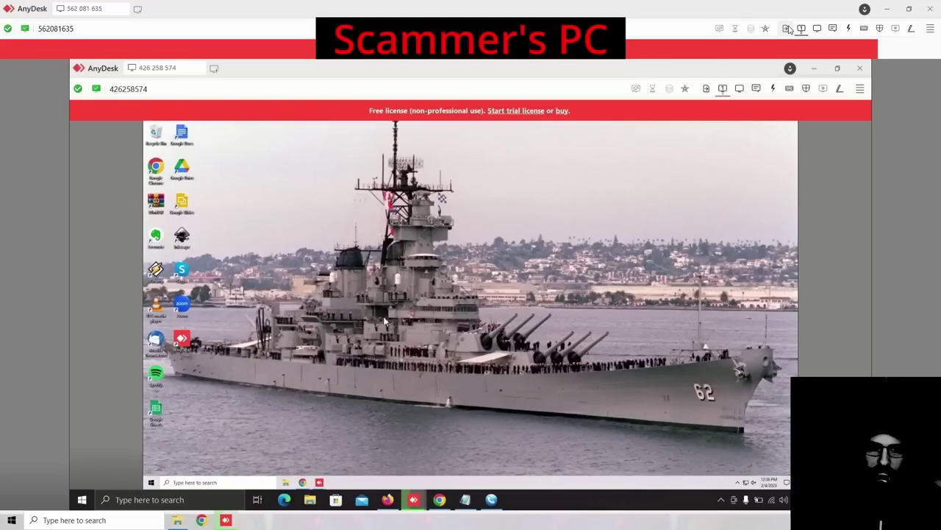
right_click(295, 295)
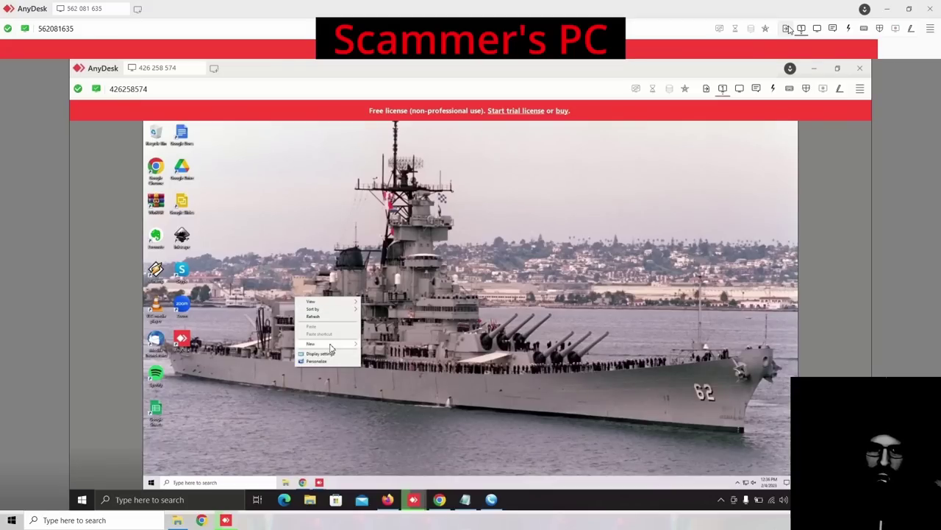
mouse_move(331, 348)
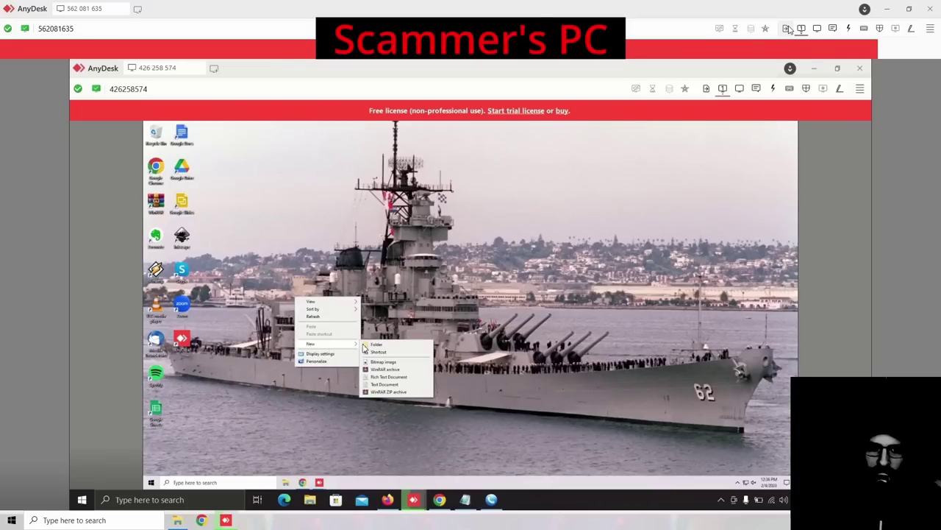
click(376, 387)
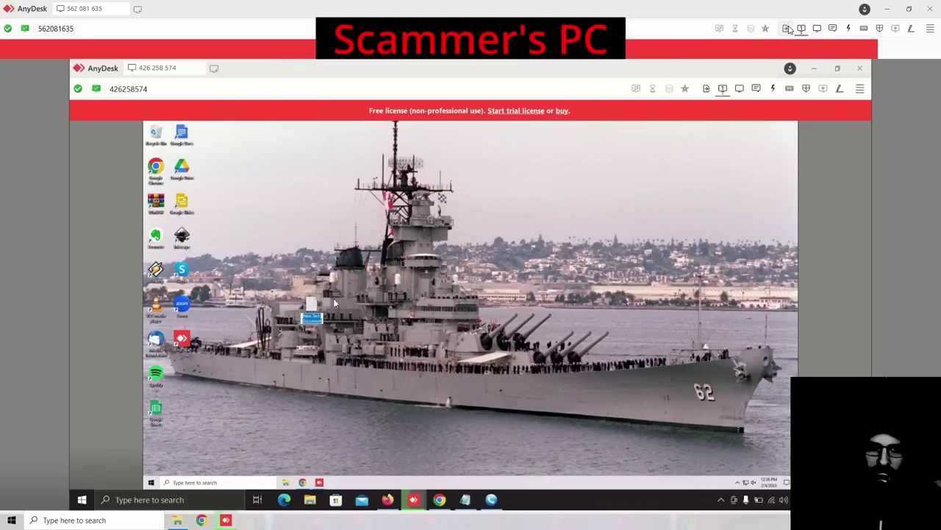
key(Return)
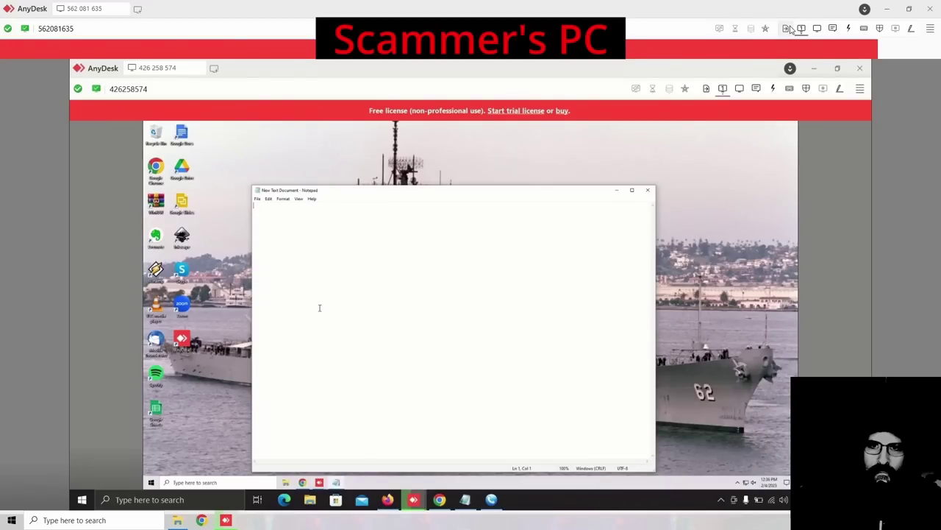
click(786, 28)
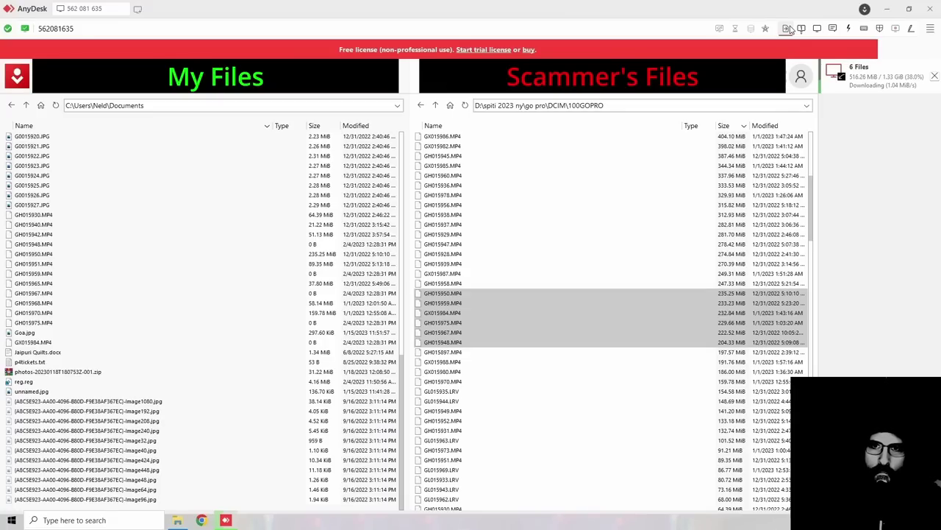
click(787, 28)
click(789, 29)
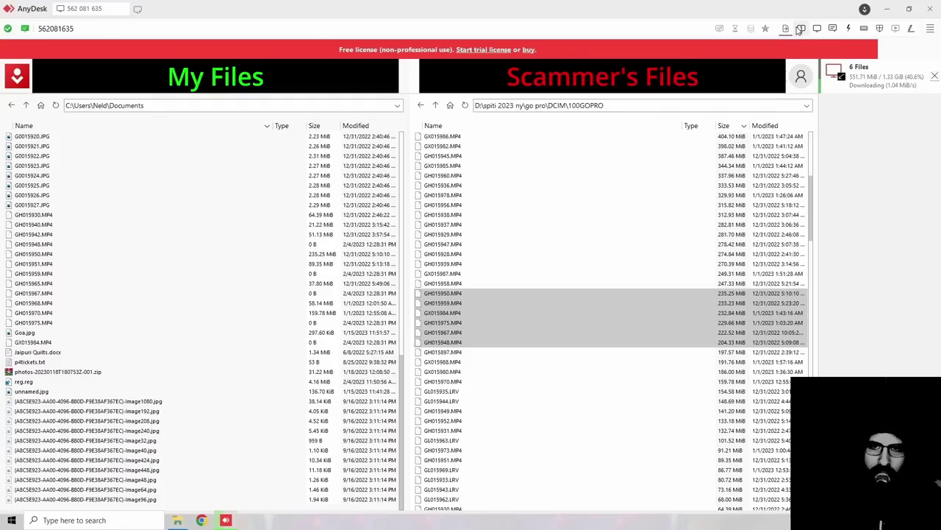
Step: Glance at the Notepad, sort the transfer file list by size largest first, then return to the screen
click(799, 29)
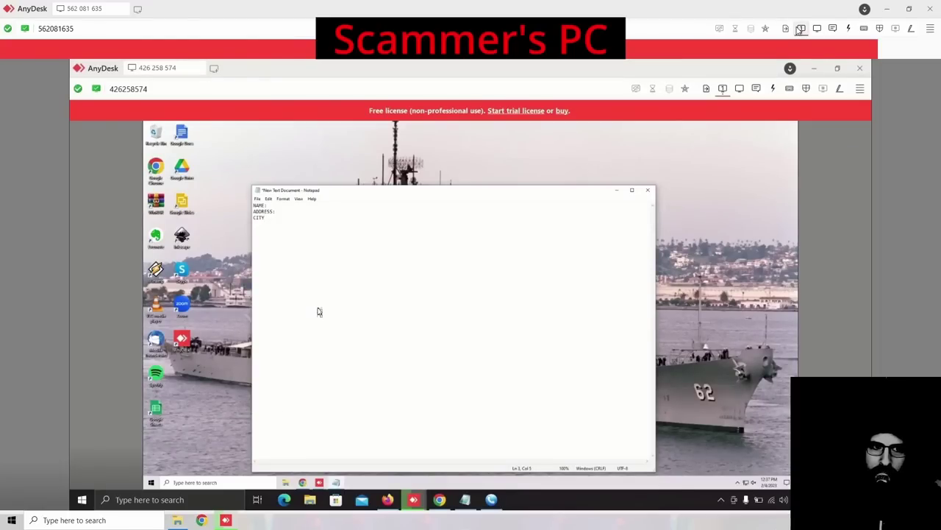
click(785, 28)
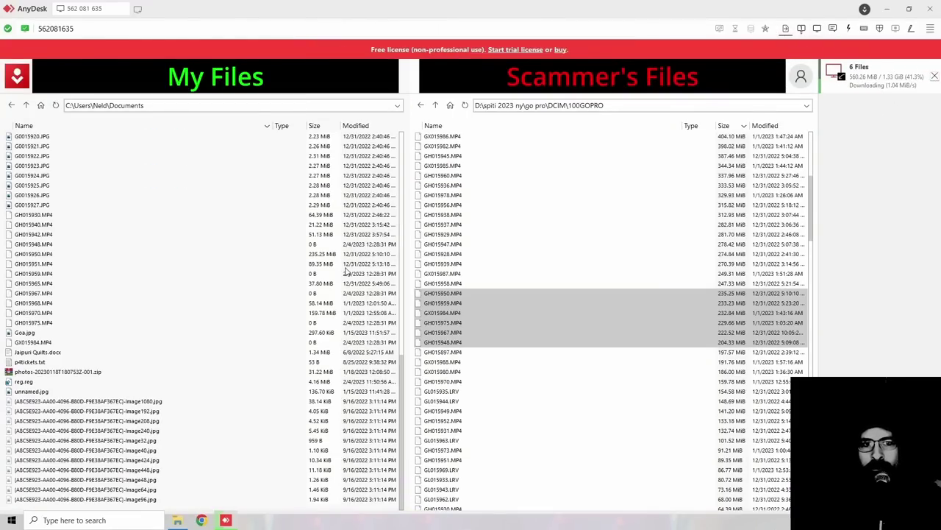
click(403, 366)
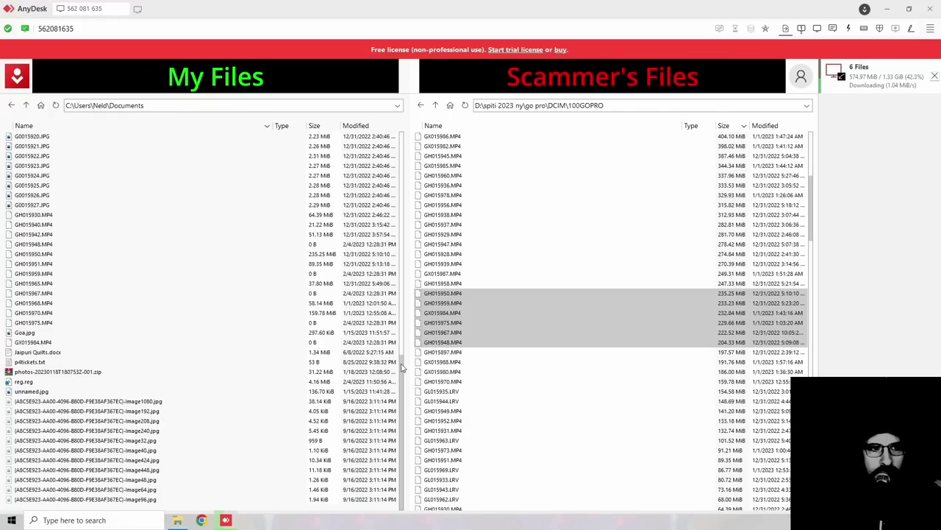
drag(402, 367, 399, 329)
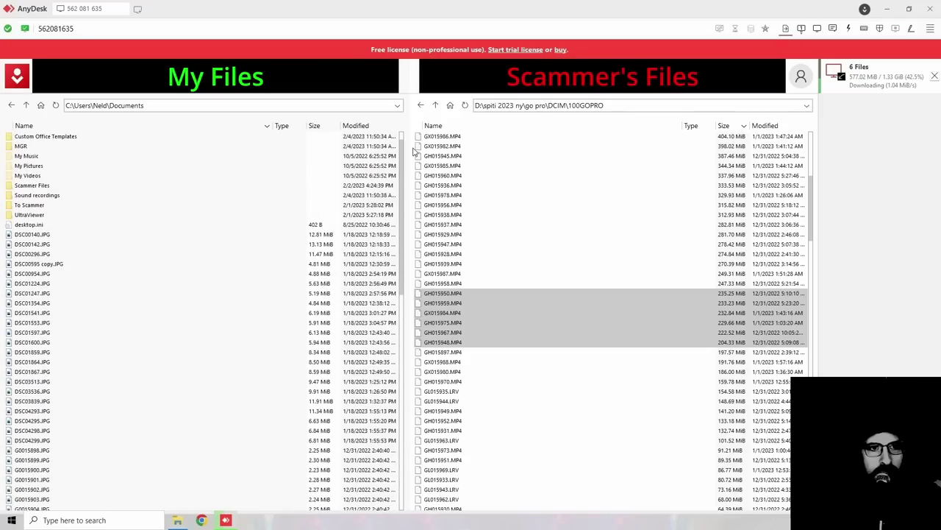
click(315, 126)
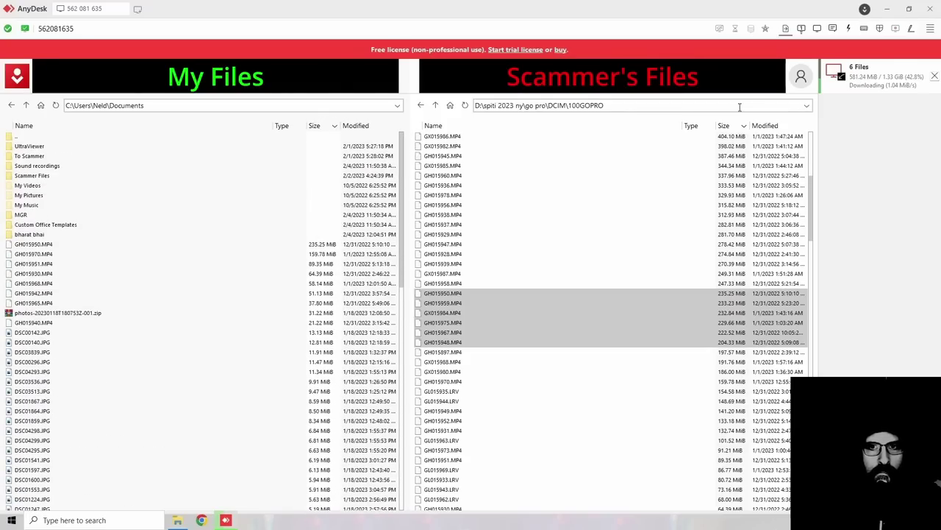
click(802, 28)
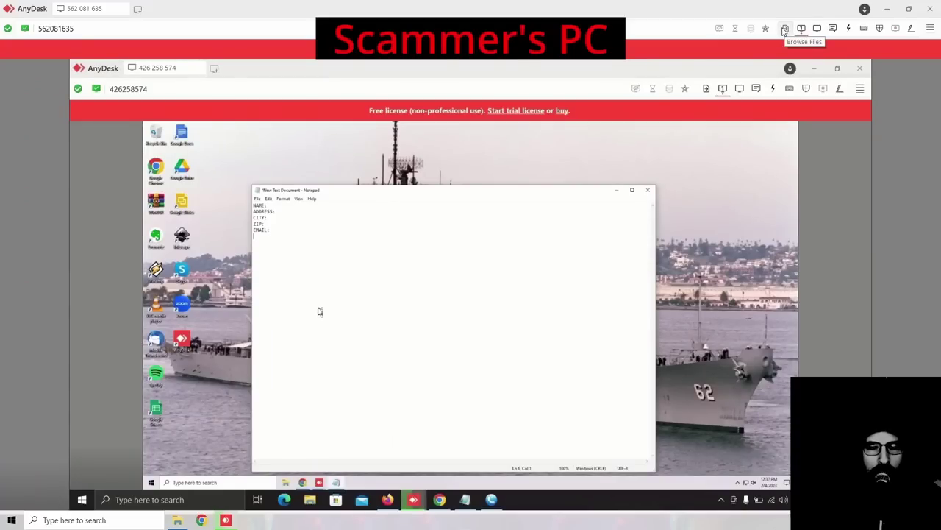
Step: Check the download progress, then add the COUNTRY: line to the remote Notepad form
click(785, 28)
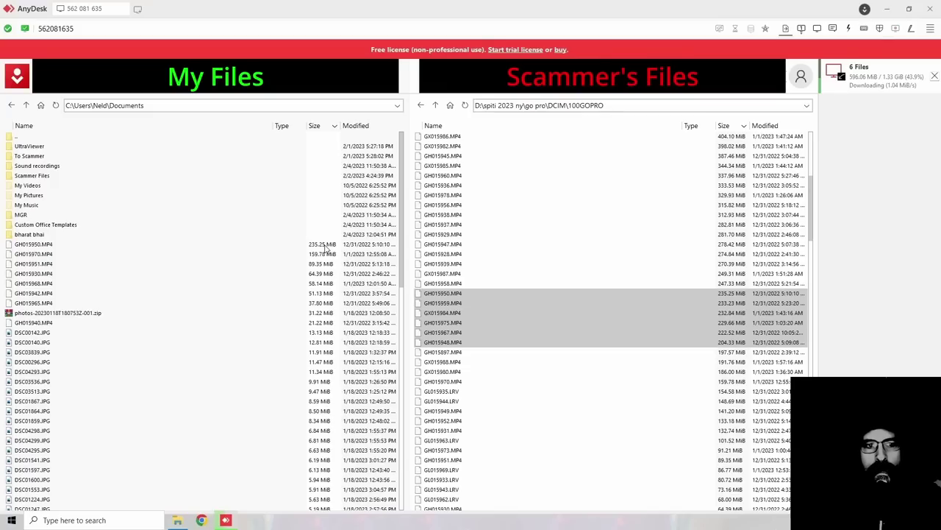
click(801, 30)
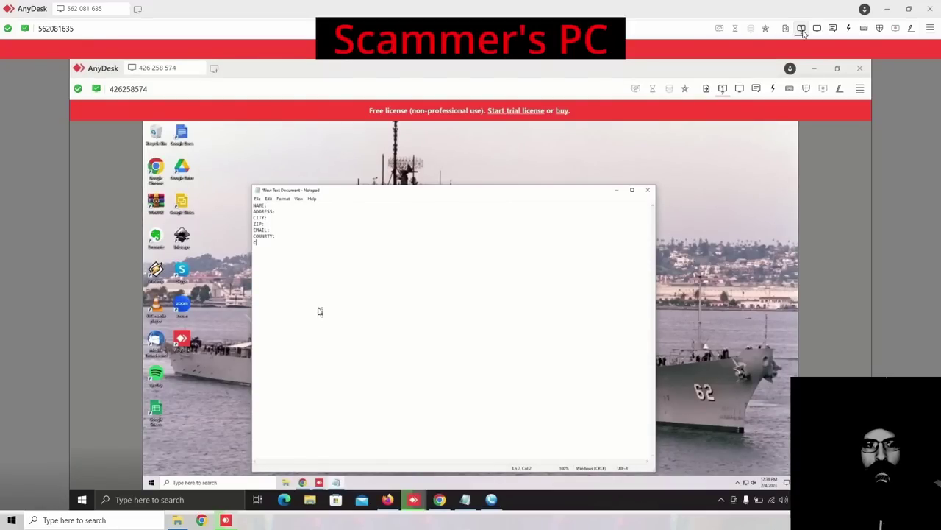
text(A)
key(BackSpace)
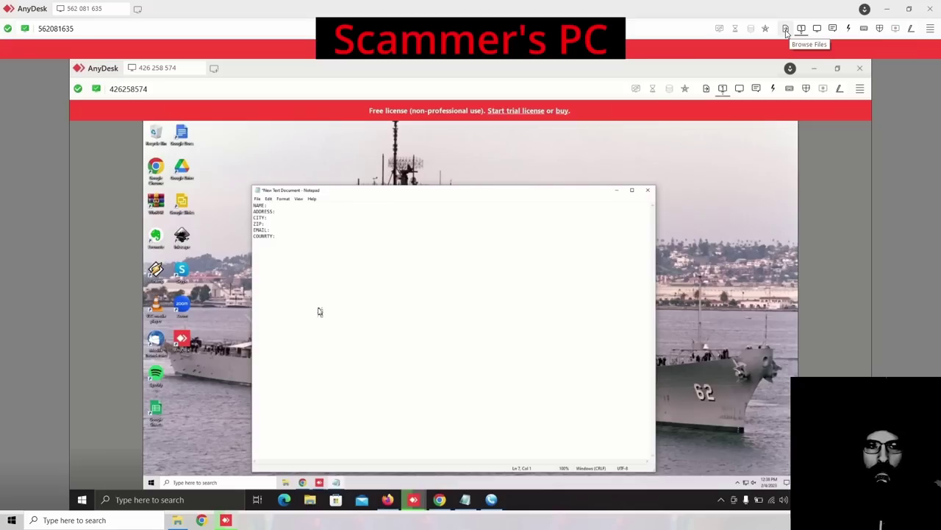
text(ar)
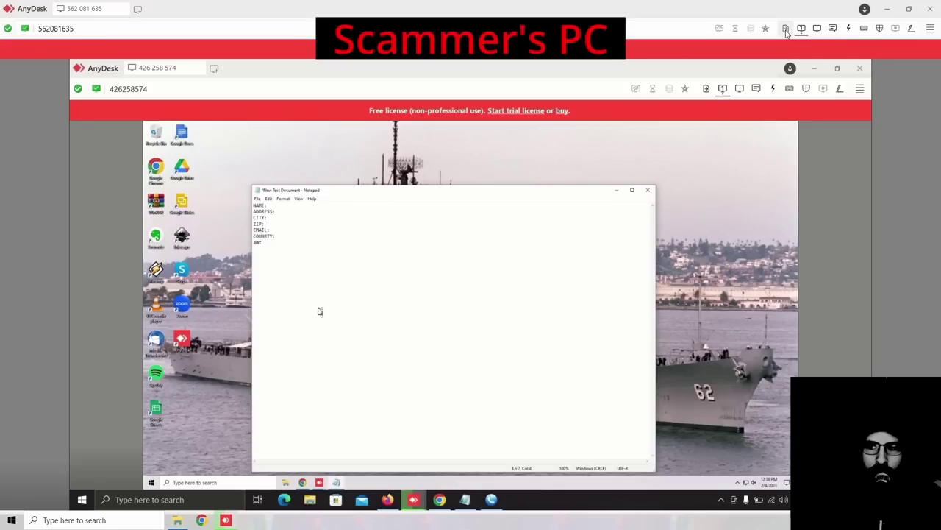
key(BackSpace)
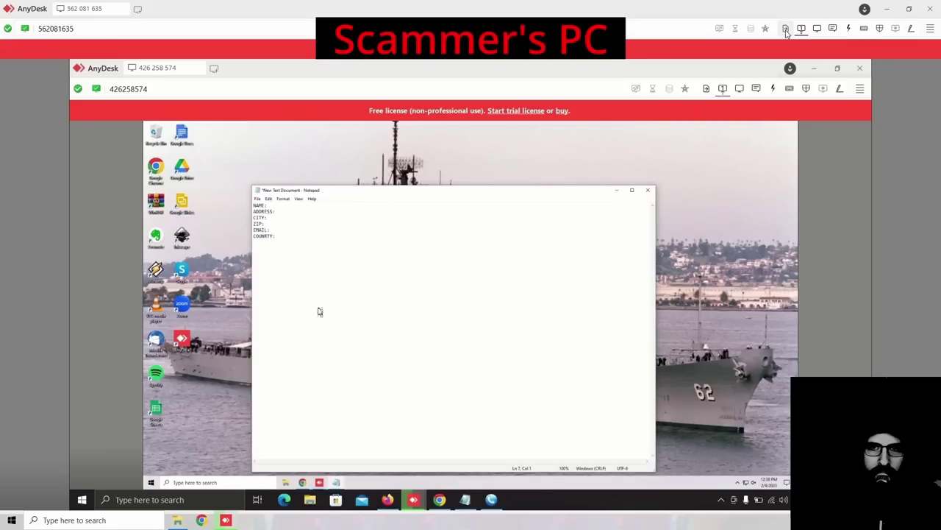
Step: Add the AMT: and CONTACT: lines, correcting typos, then check the GoPro download at 48.5%
text(T:)
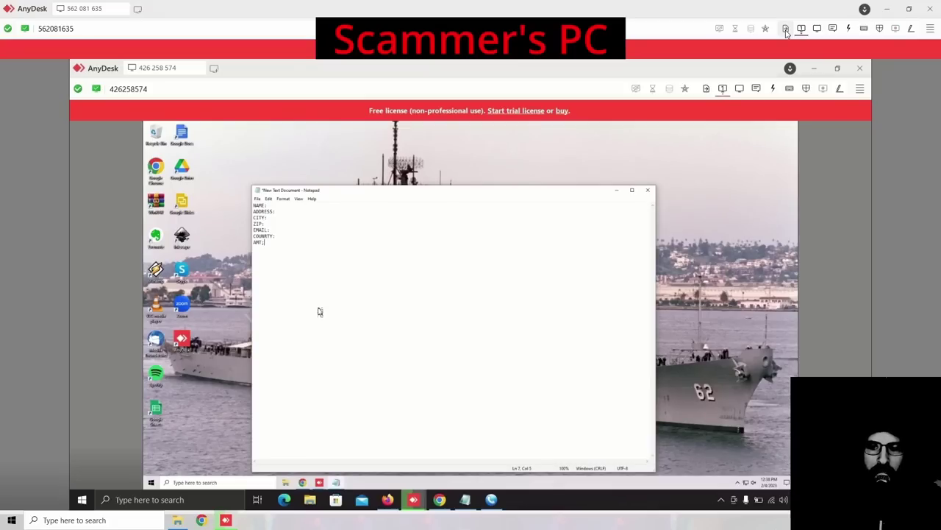
key(BackSpace)
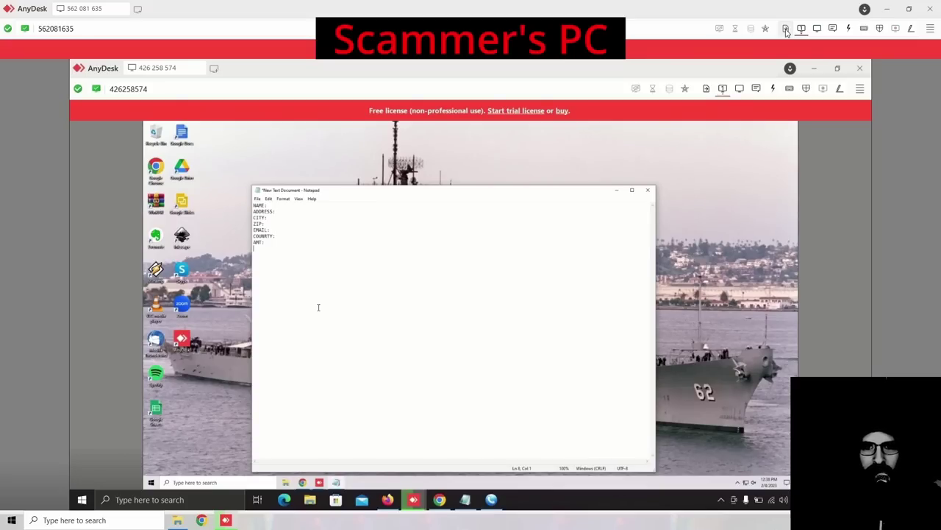
text(CANT)
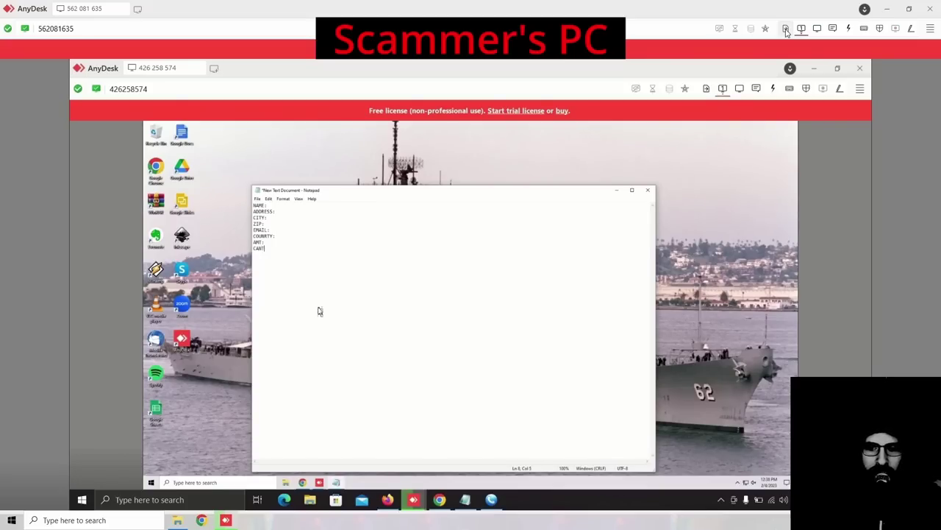
text(ACT)
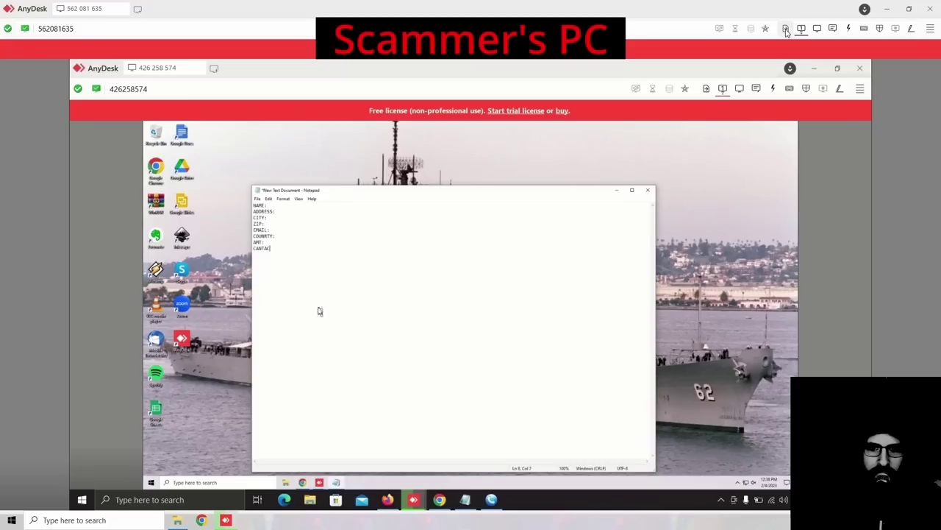
key(BackSpace)
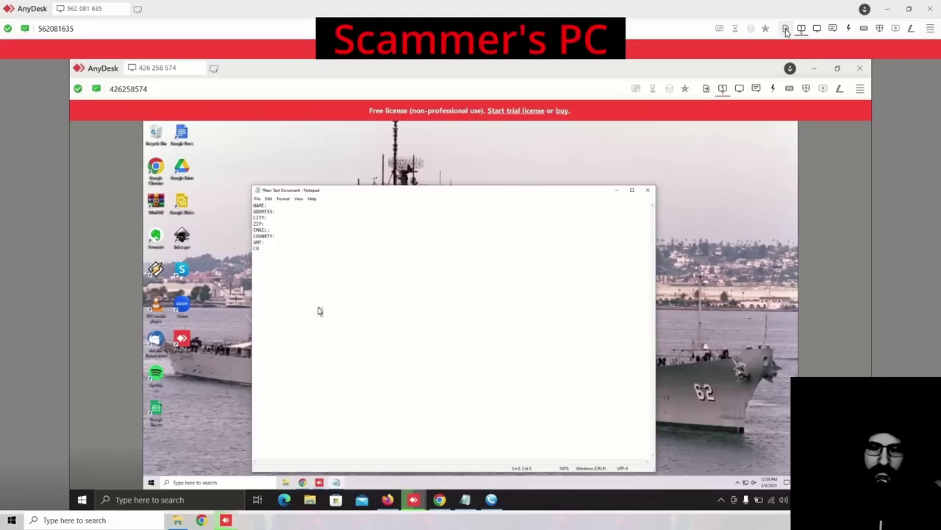
text(TAC)
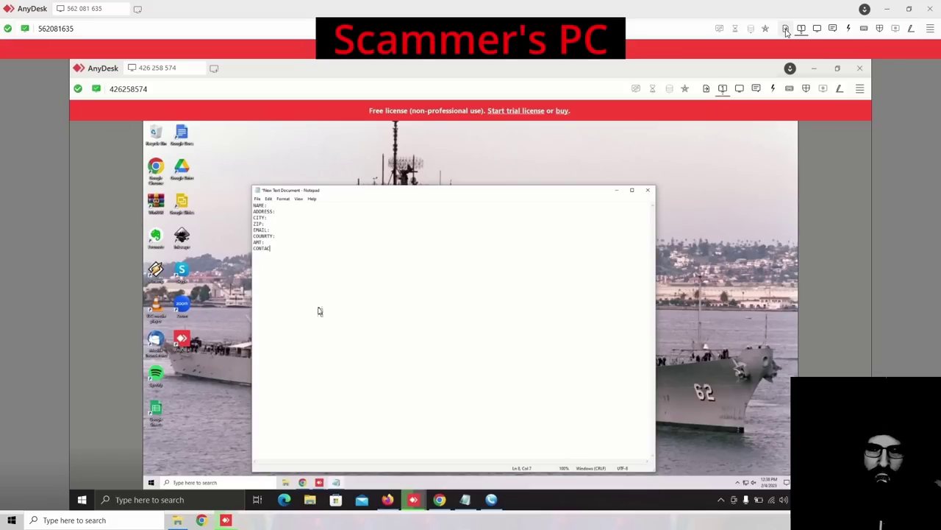
text(T:)
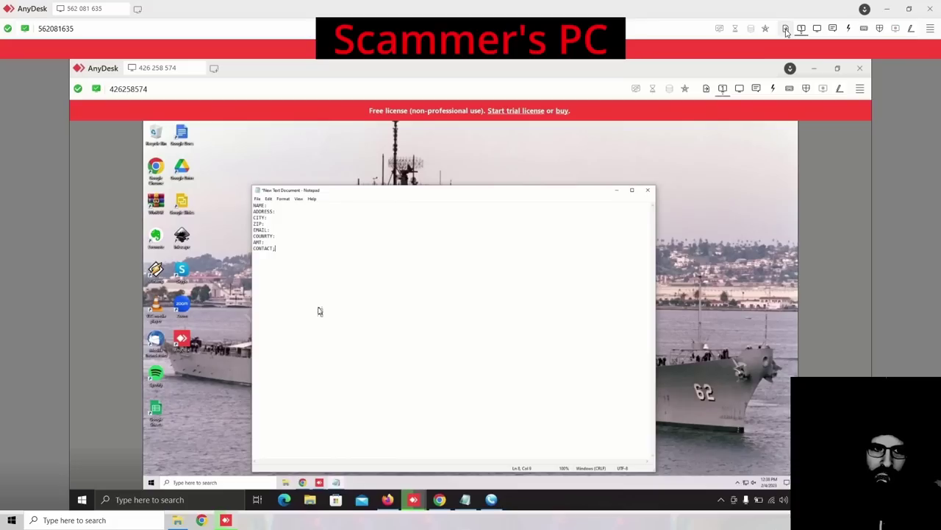
key(BackSpace)
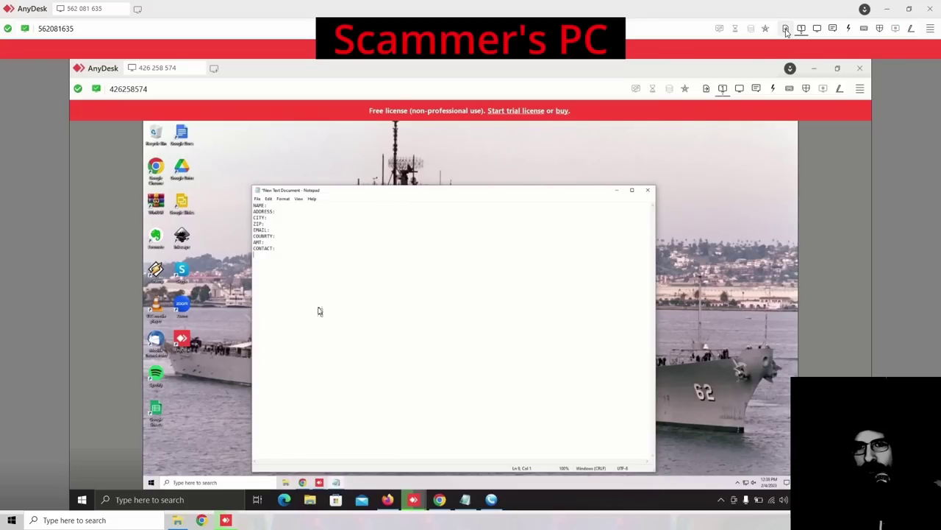
click(785, 28)
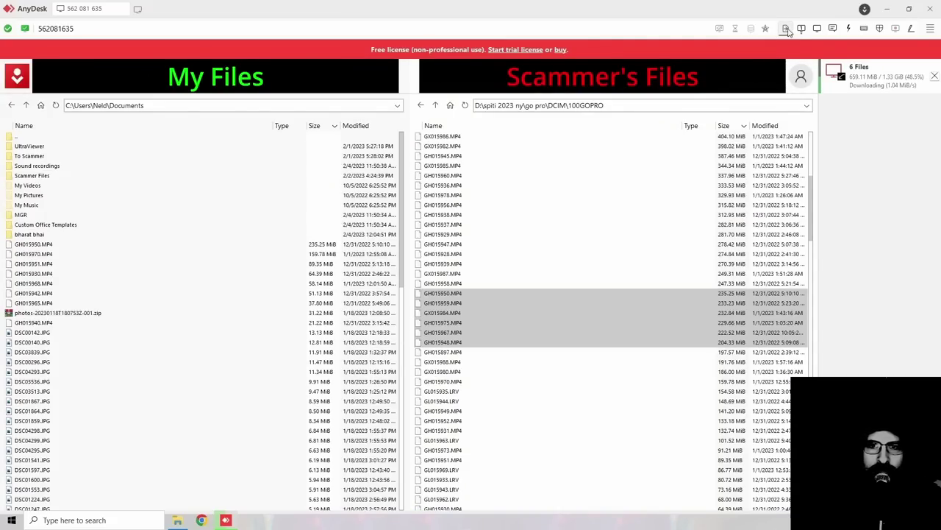
Step: Return to the remote desktop and save the Notepad form with Ctrl+S
click(800, 30)
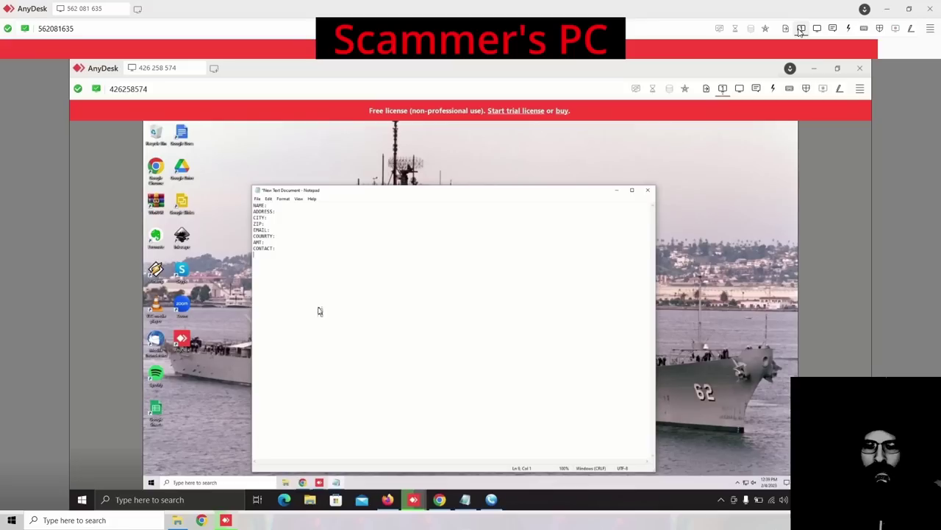
key(ctrl+s)
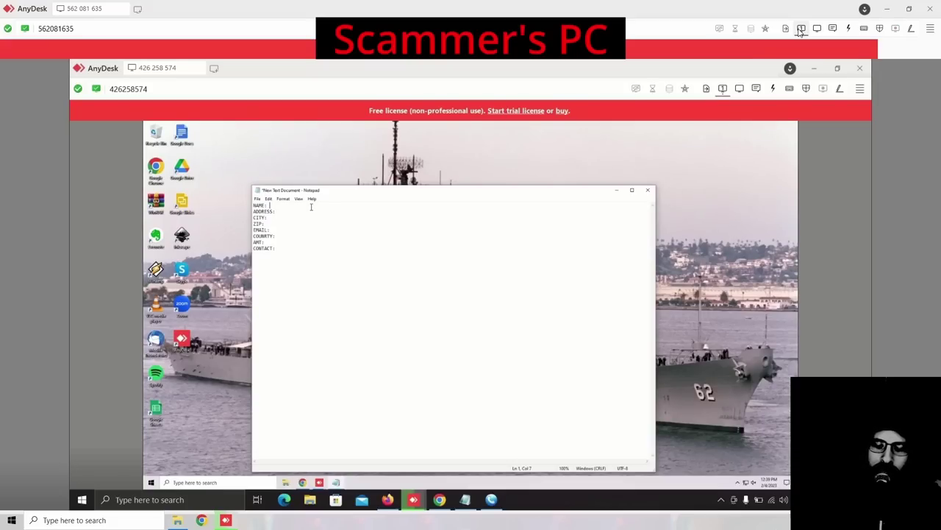
Step: Save the NAME-through-CONTACT Notepad form again with Ctrl+S
key(ctrl+s)
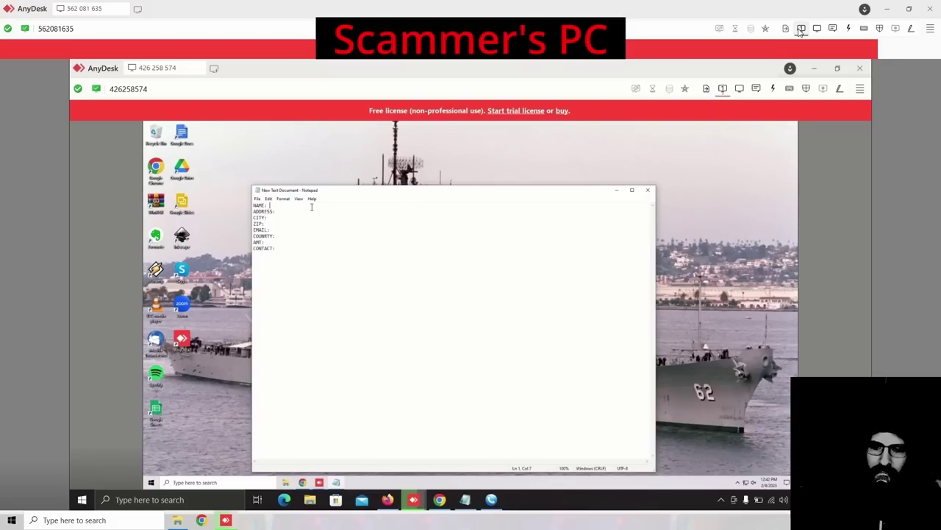
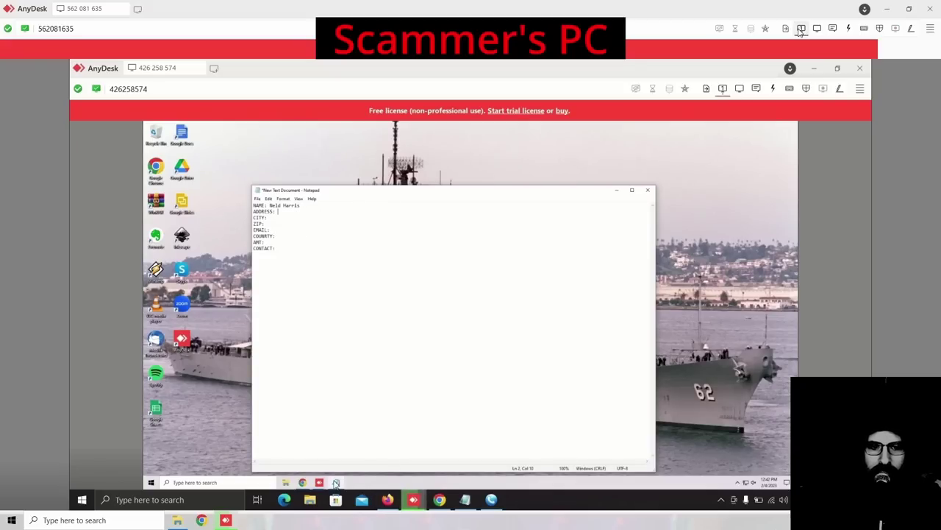
Step: Bring remote Chrome forward on the Amazon profile tab and open the Deliver to Dallas location chooser
mouse_move(310, 484)
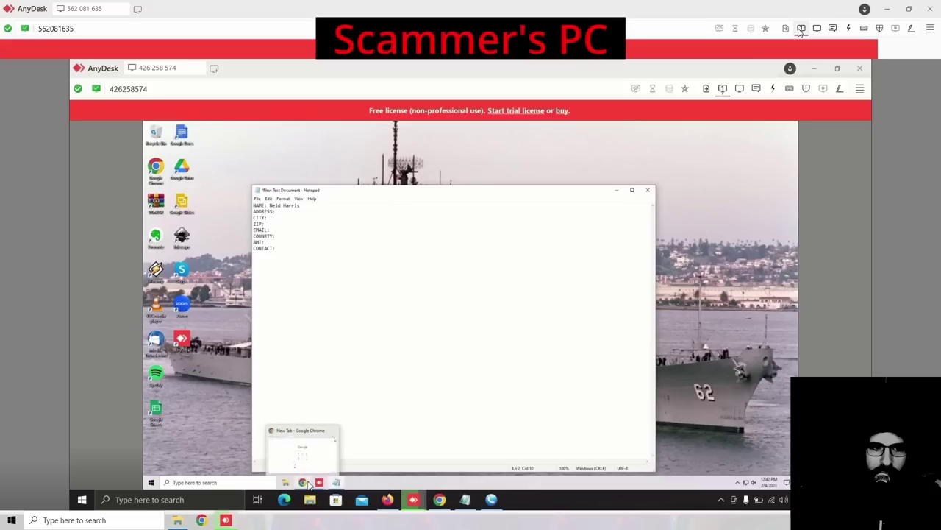
click(317, 466)
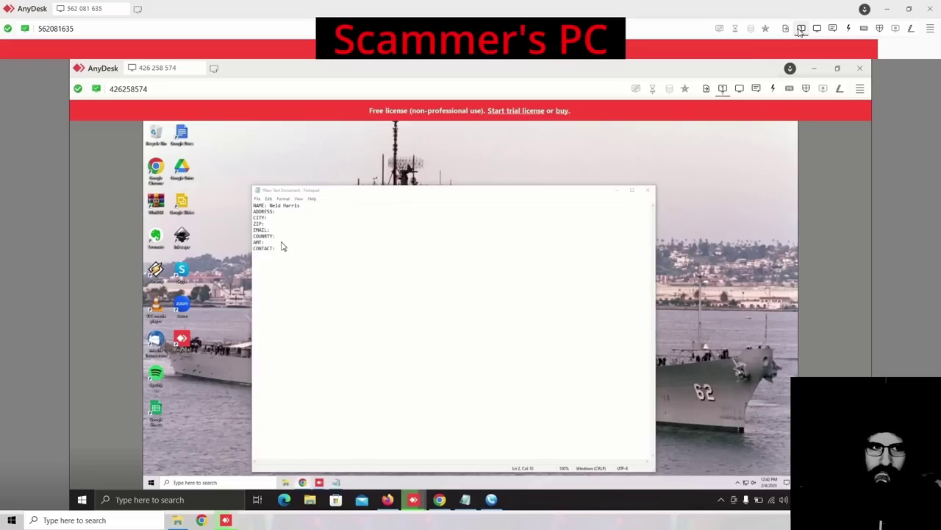
click(257, 126)
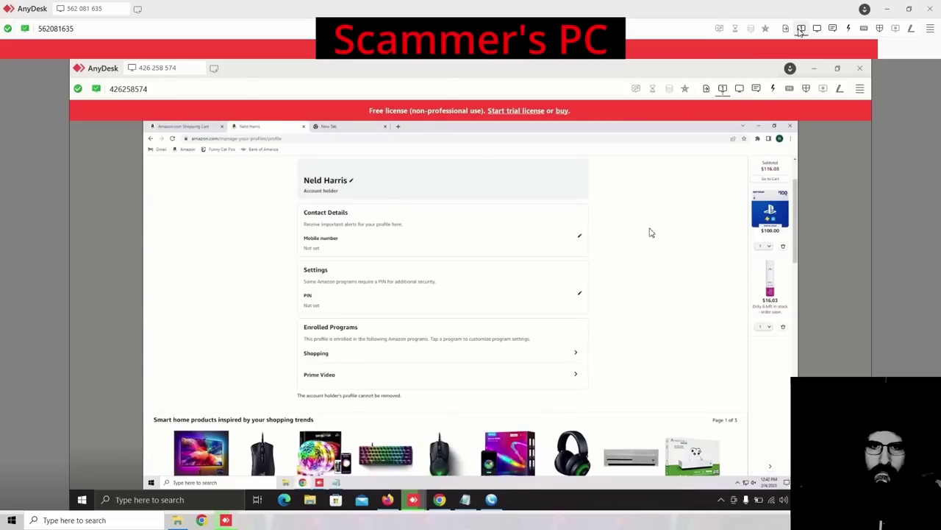
scroll(651, 232, up, 2)
mouse_move(657, 169)
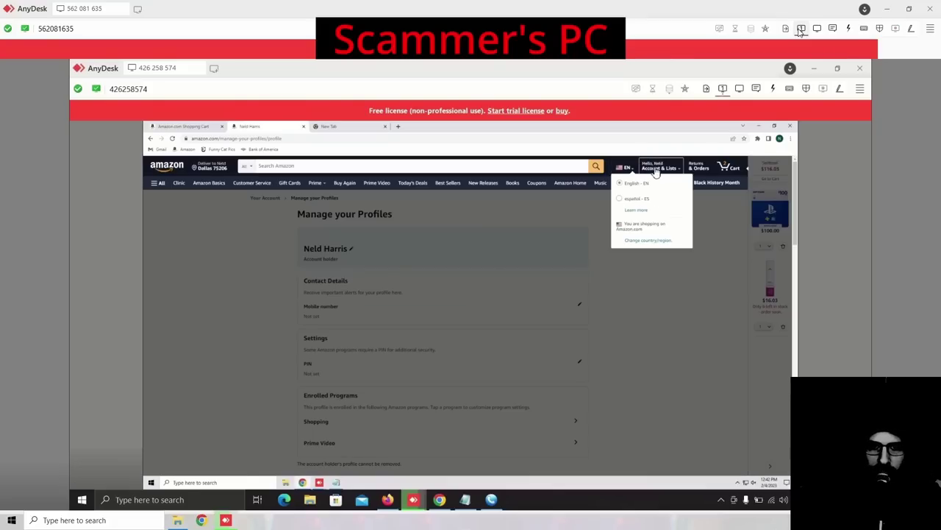
mouse_move(624, 170)
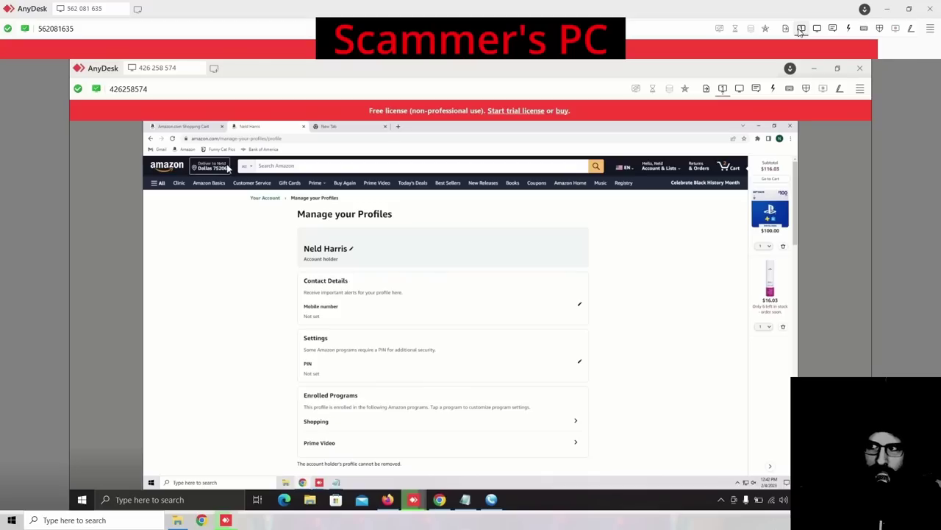
click(227, 168)
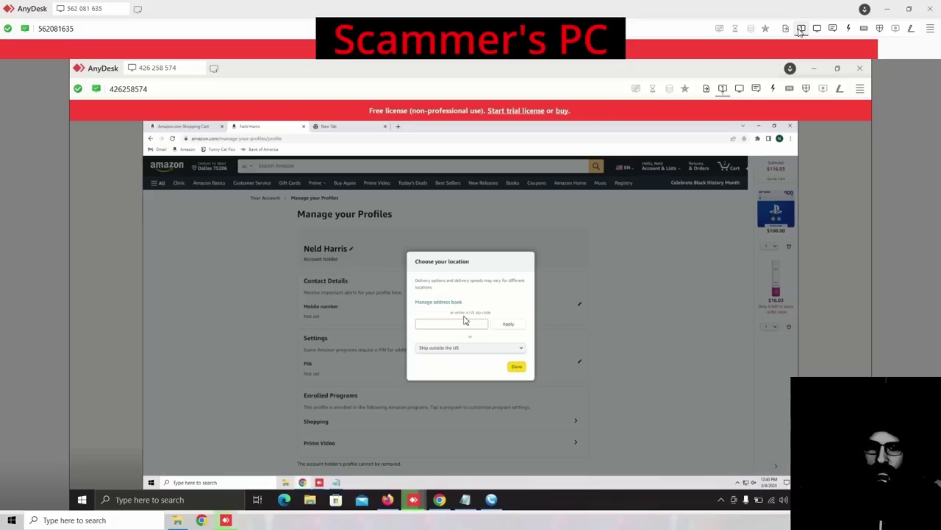
Step: View the empty Amazon address book, go to the Amazon home page, then bring Notepad forward
click(445, 303)
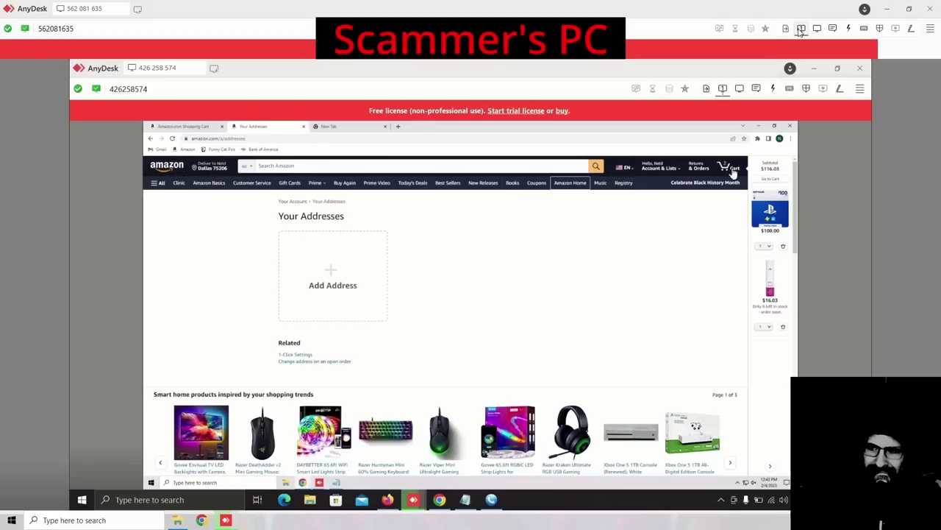
click(180, 167)
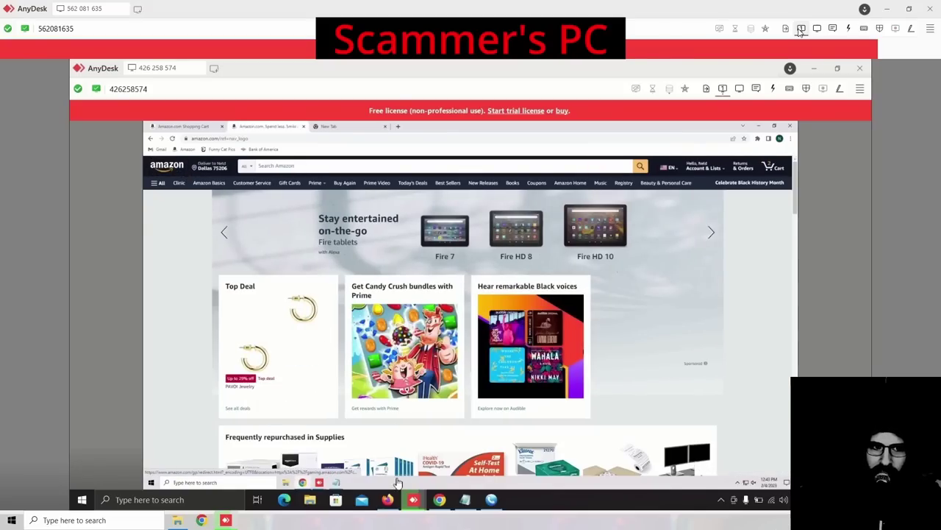
click(336, 482)
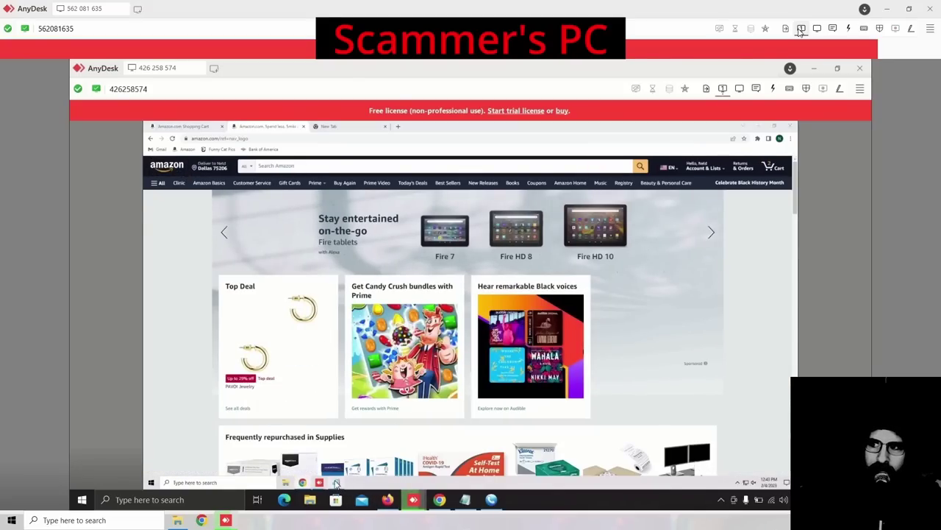